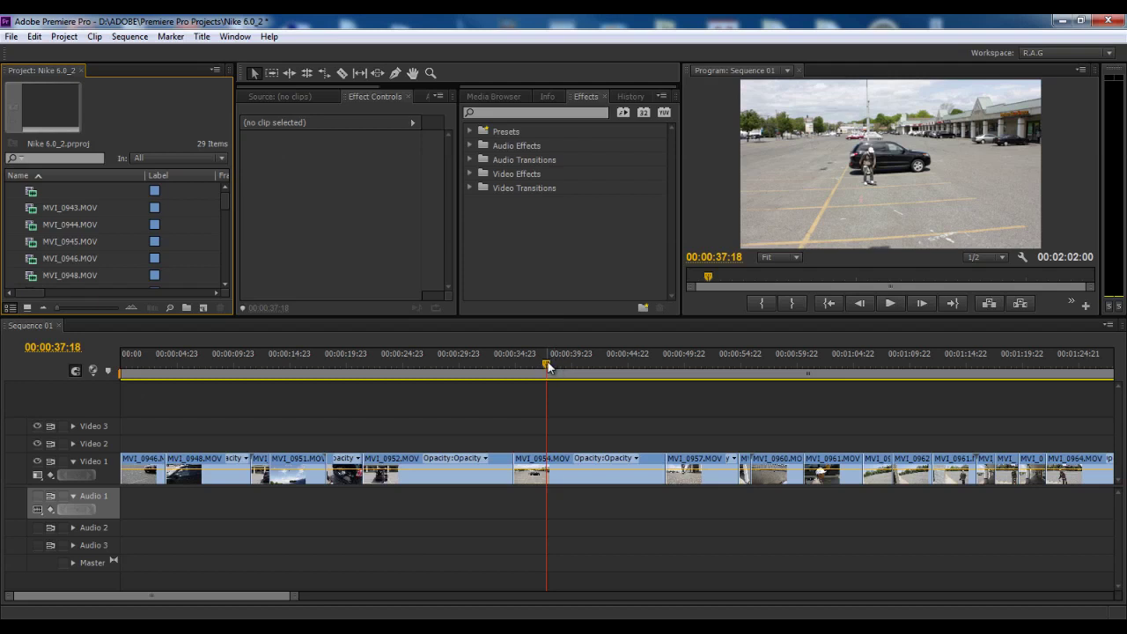
# - Scrub through the sequence around 44 seconds and toggle the timeline panel between maximized and normal size
pyautogui.moveTo(545, 360); pyautogui.dragTo(620, 367)
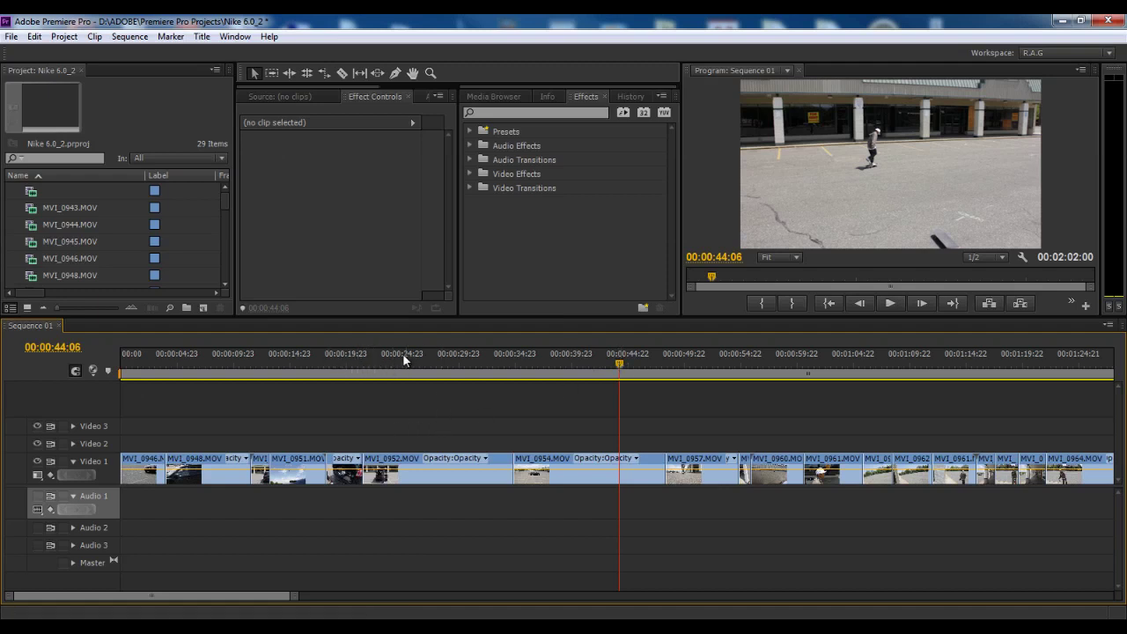
pyautogui.press('`')
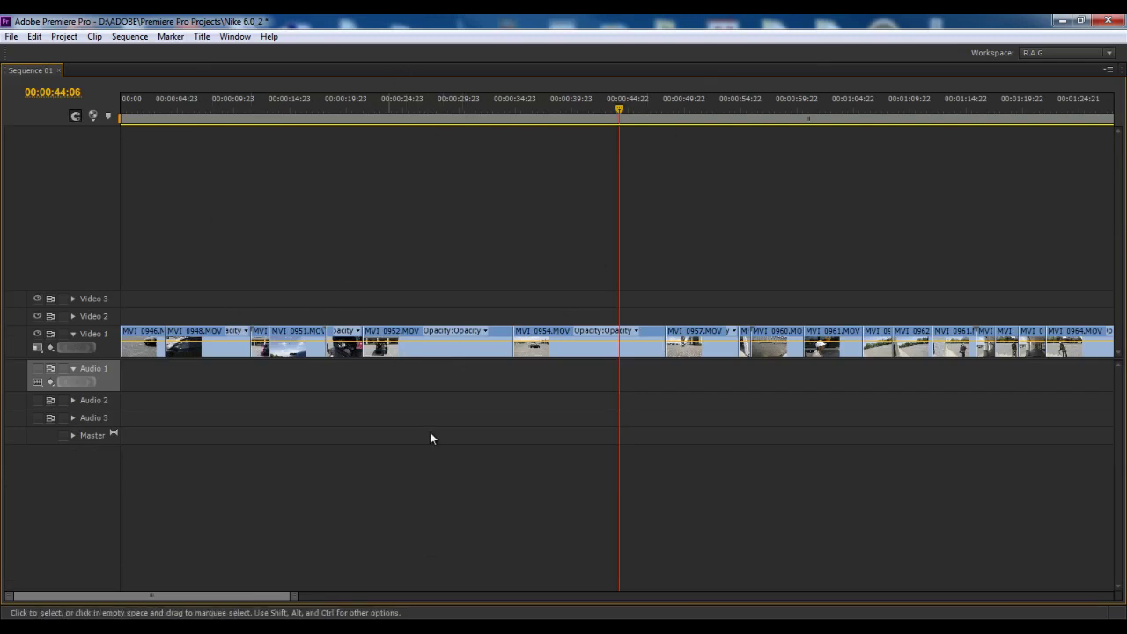
pyautogui.press('`')
pyautogui.press('`')
pyautogui.press('`')
pyautogui.press('`')
pyautogui.press('`')
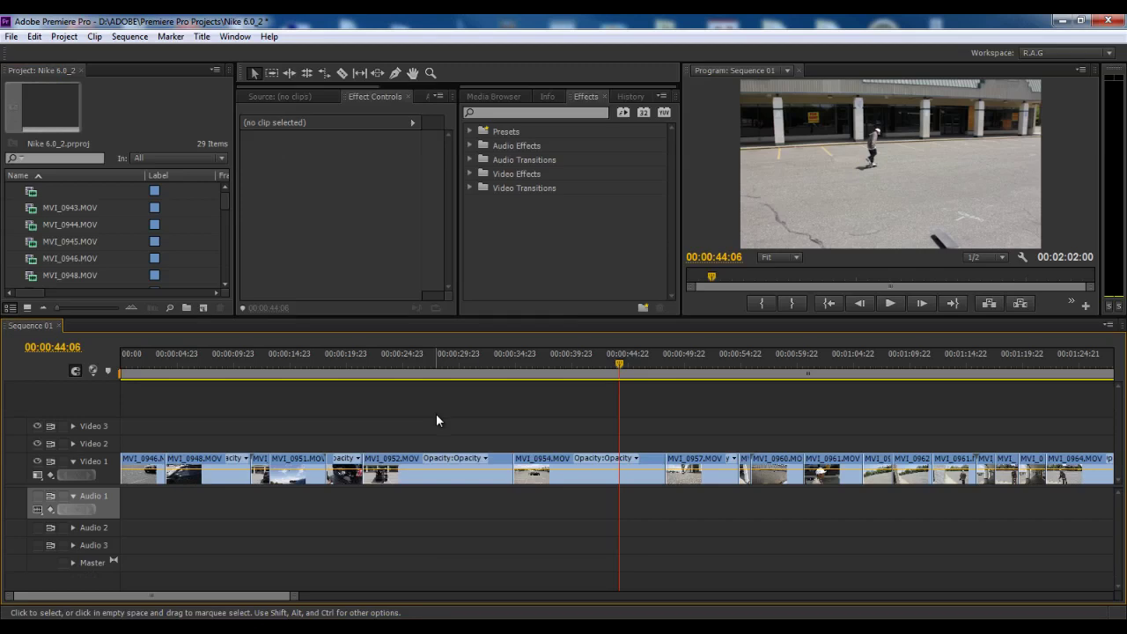
pyautogui.press('`')
pyautogui.press('`')
pyautogui.press('`')
pyautogui.press('`')
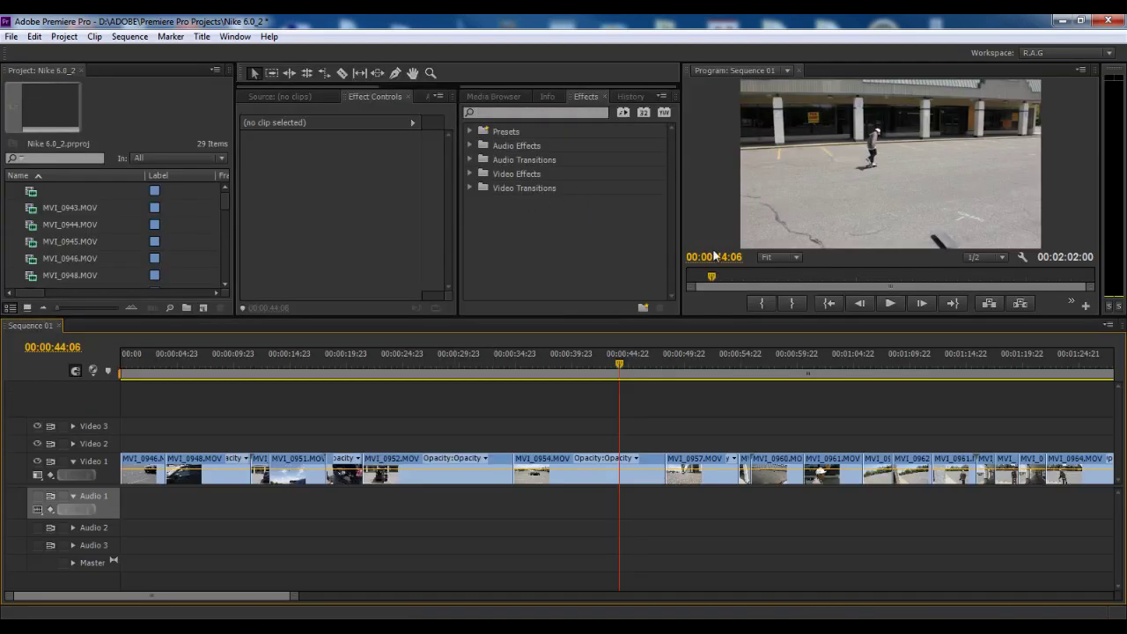
pyautogui.press('`')
pyautogui.press('`')
pyautogui.press('`')
pyautogui.press('`')
pyautogui.press('`')
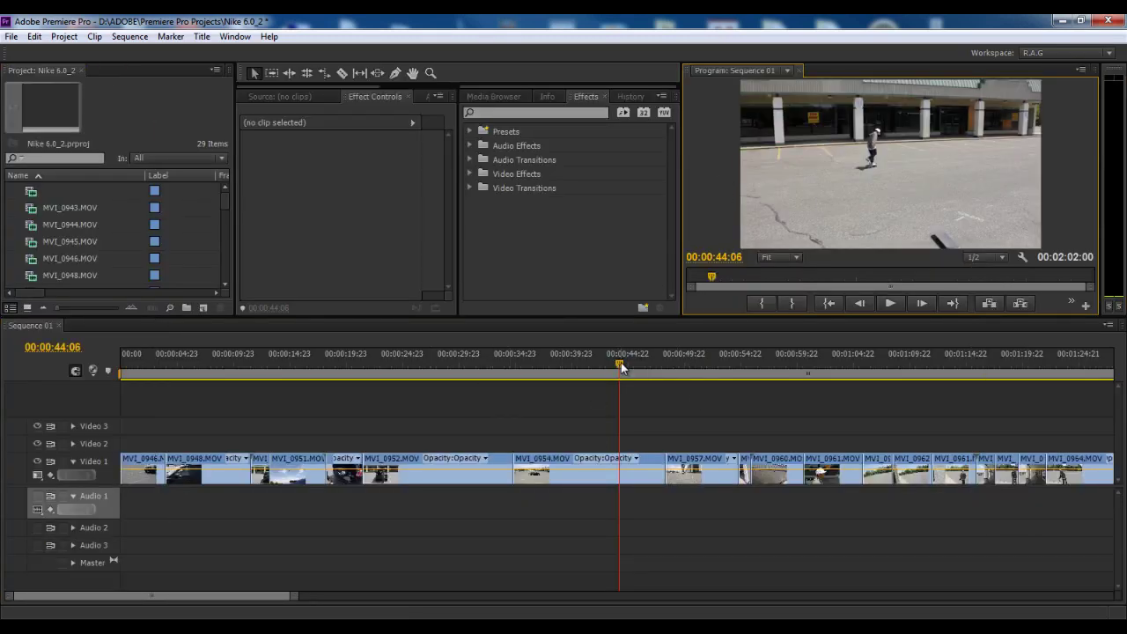
pyautogui.moveTo(621, 362)
pyautogui.mouseDown()
pyautogui.moveTo(525, 364)
pyautogui.moveTo(628, 364)
pyautogui.moveTo(565, 369)
pyautogui.moveTo(613, 369)
pyautogui.mouseUp()
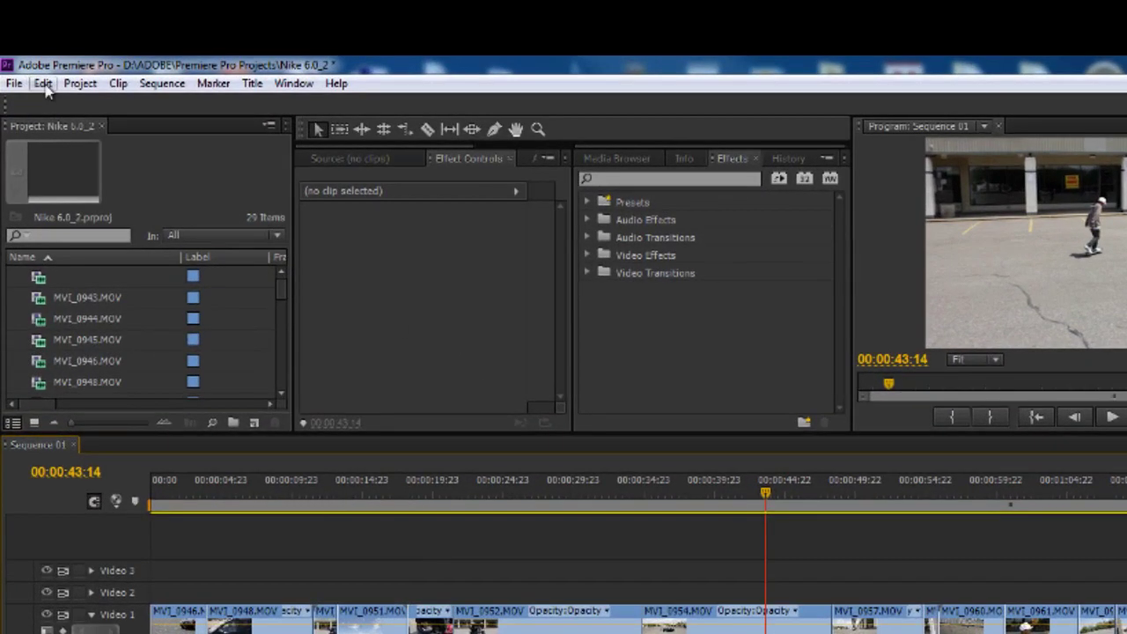
# - Enable Adobe Monitor 2: 1600 x 900 as a video device in the Playback preferences
pyautogui.click(44, 85)
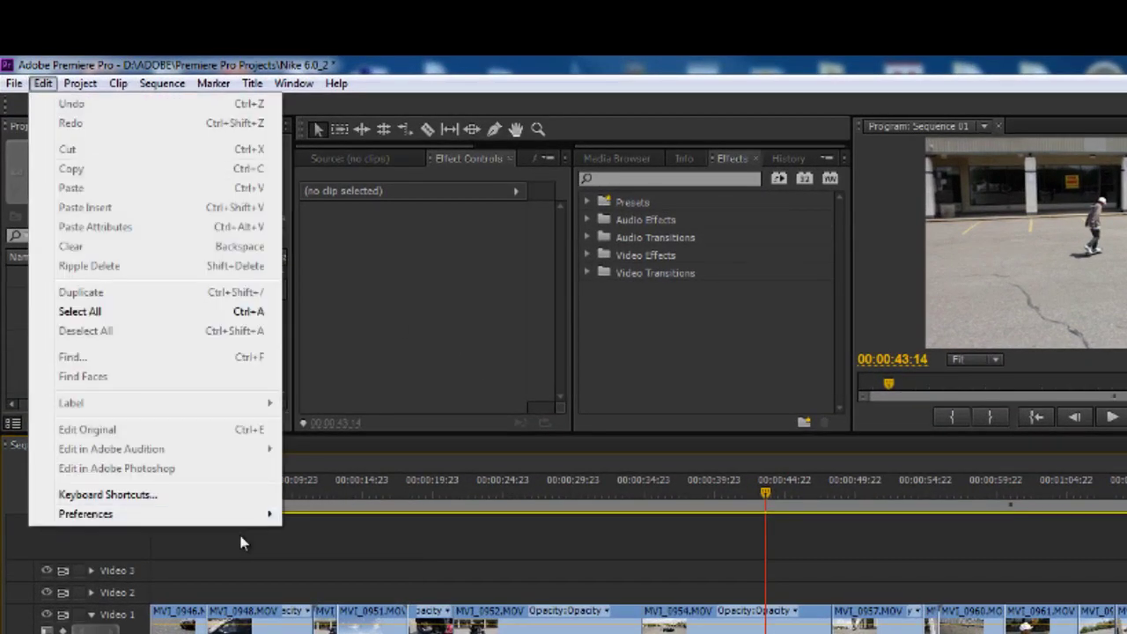
pyautogui.moveTo(227, 521)
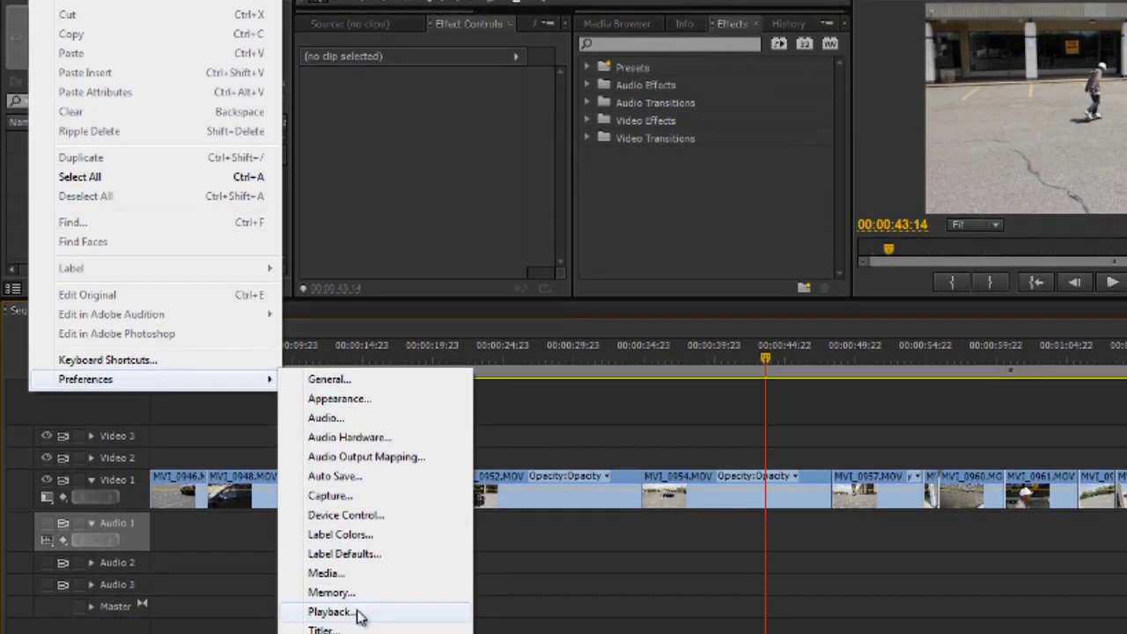
pyautogui.click(358, 612)
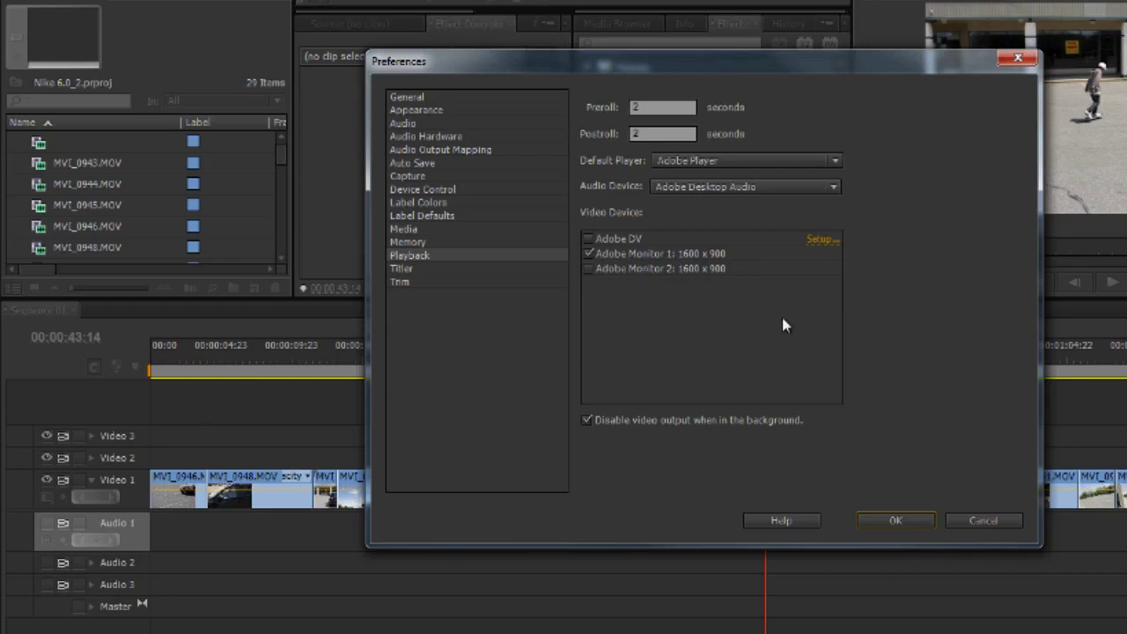
pyautogui.click(587, 276)
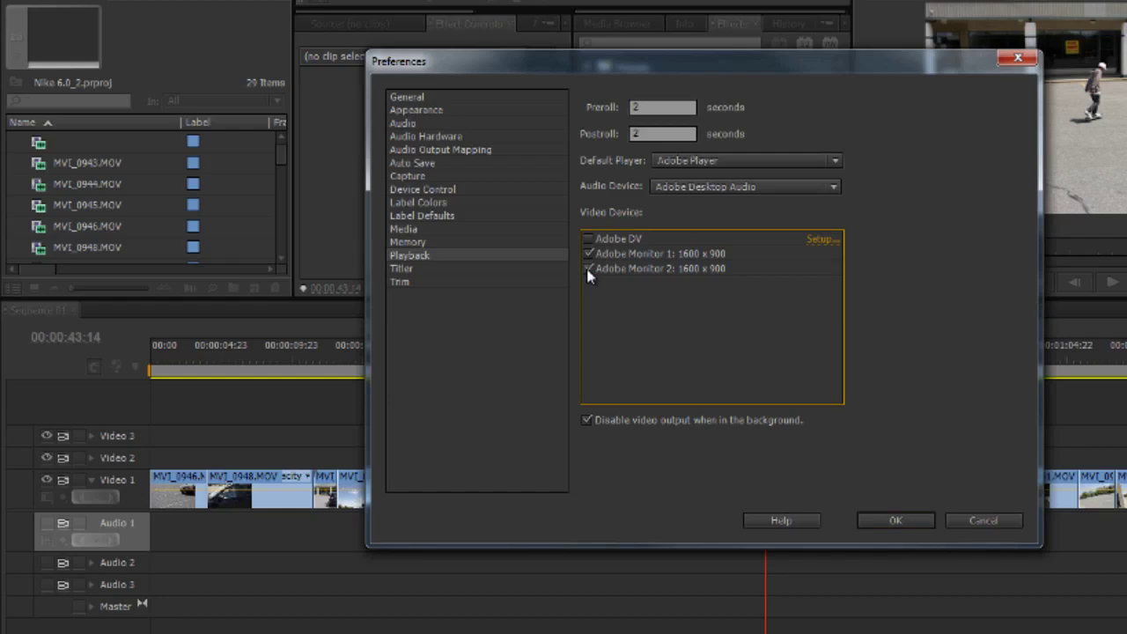
pyautogui.click(896, 521)
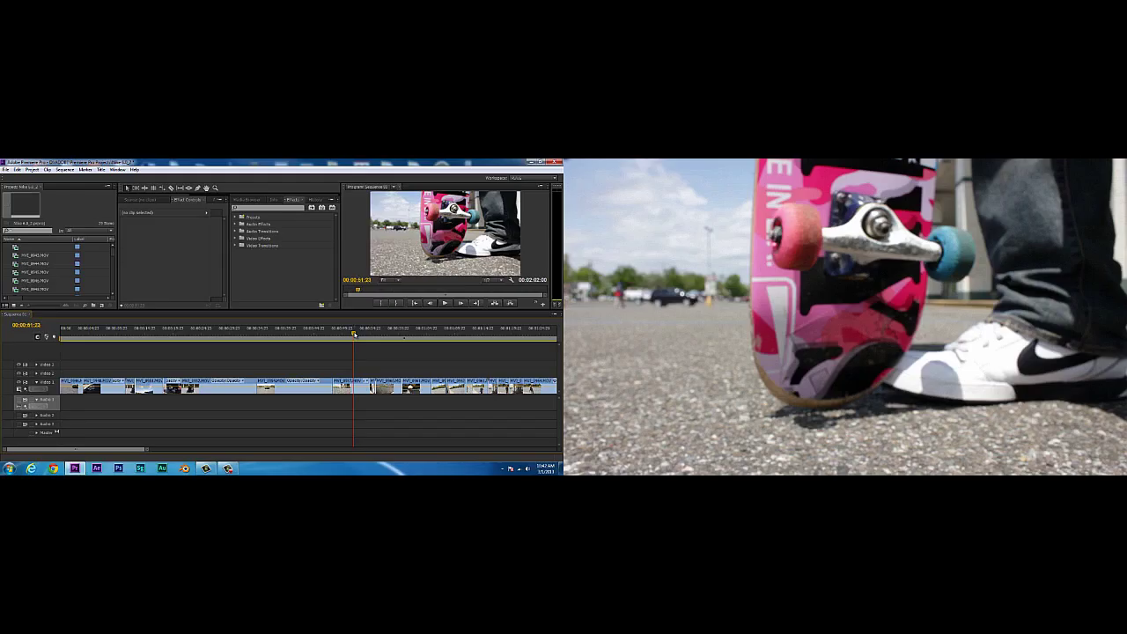
# - Scrub the sequence in normal and maximized timeline views to check the full-screen output on the second monitor
pyautogui.moveTo(354, 334); pyautogui.dragTo(323, 342)
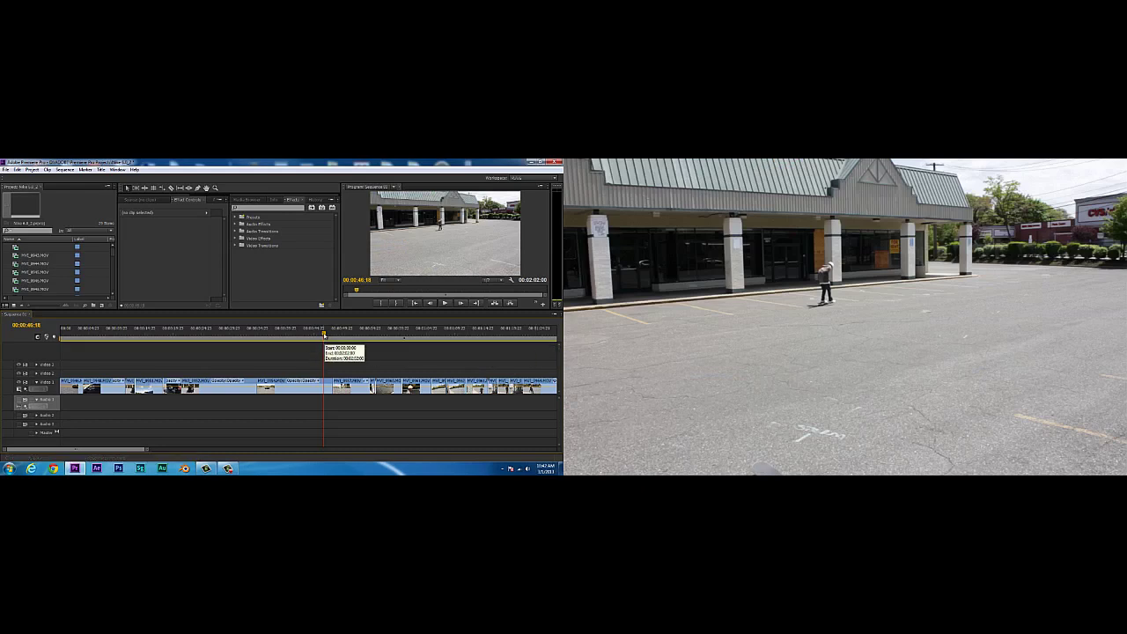
pyautogui.moveTo(323, 335); pyautogui.dragTo(278, 342)
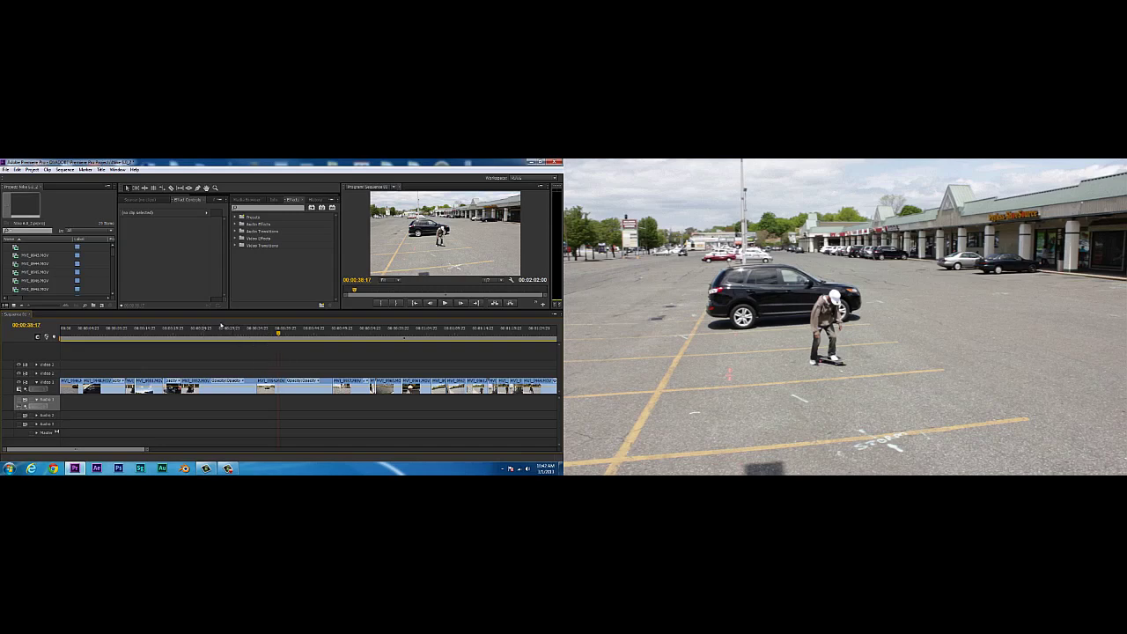
pyautogui.press('`')
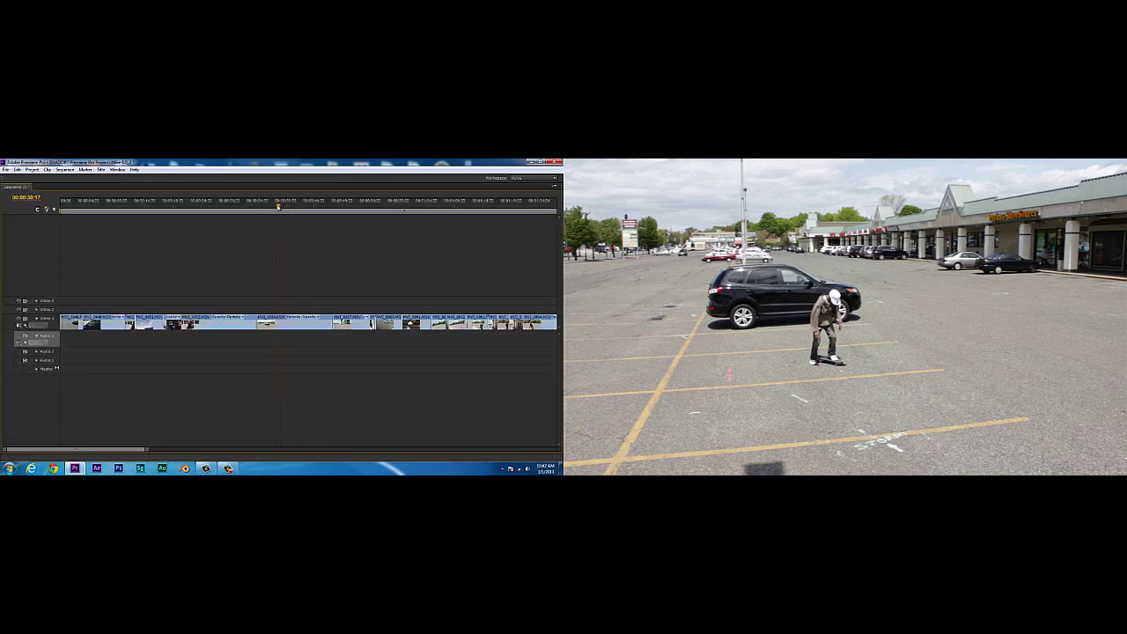
pyautogui.moveTo(278, 206); pyautogui.dragTo(373, 214)
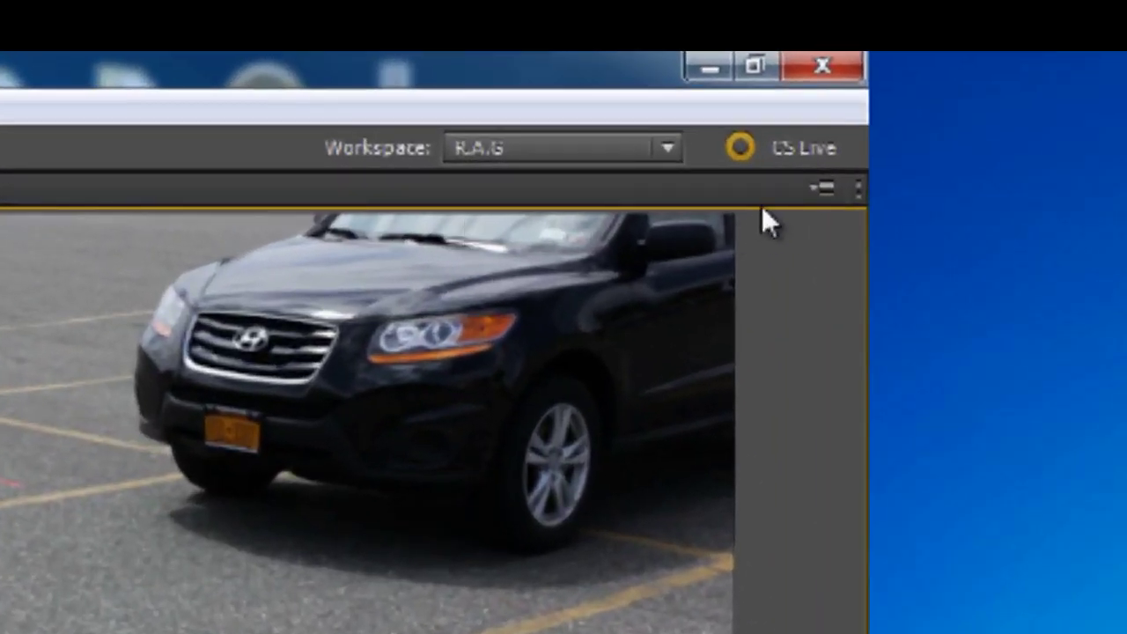
# - In the older Premiere Pro version's playback settings, set the realtime playback external device to Monitor:2 60 1600 x 900p
pyautogui.click(824, 189)
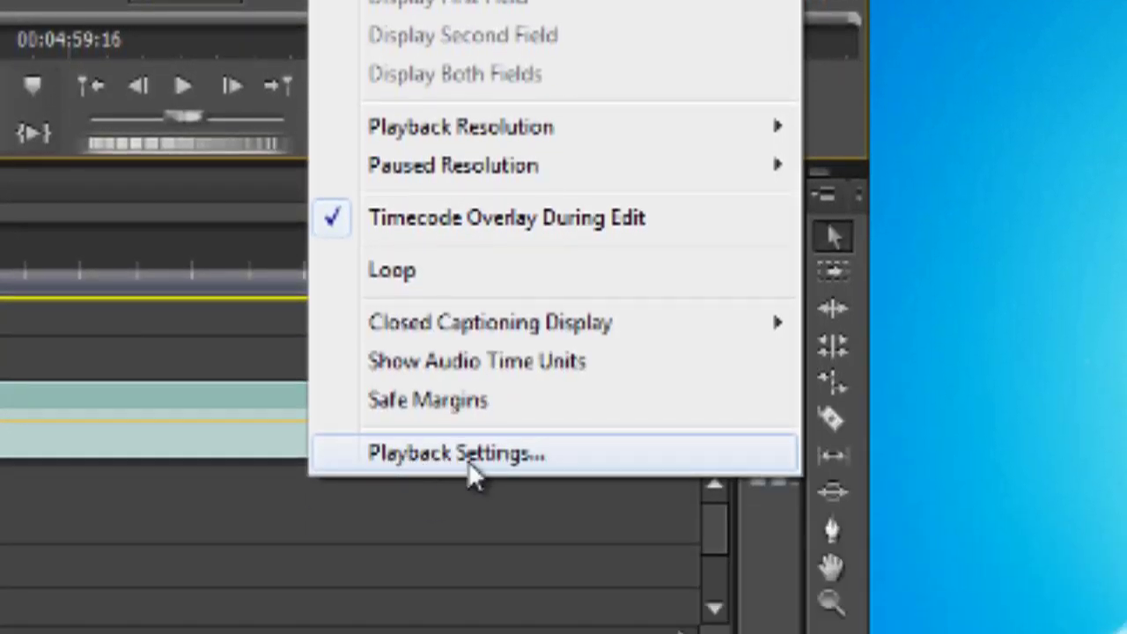
pyautogui.click(469, 454)
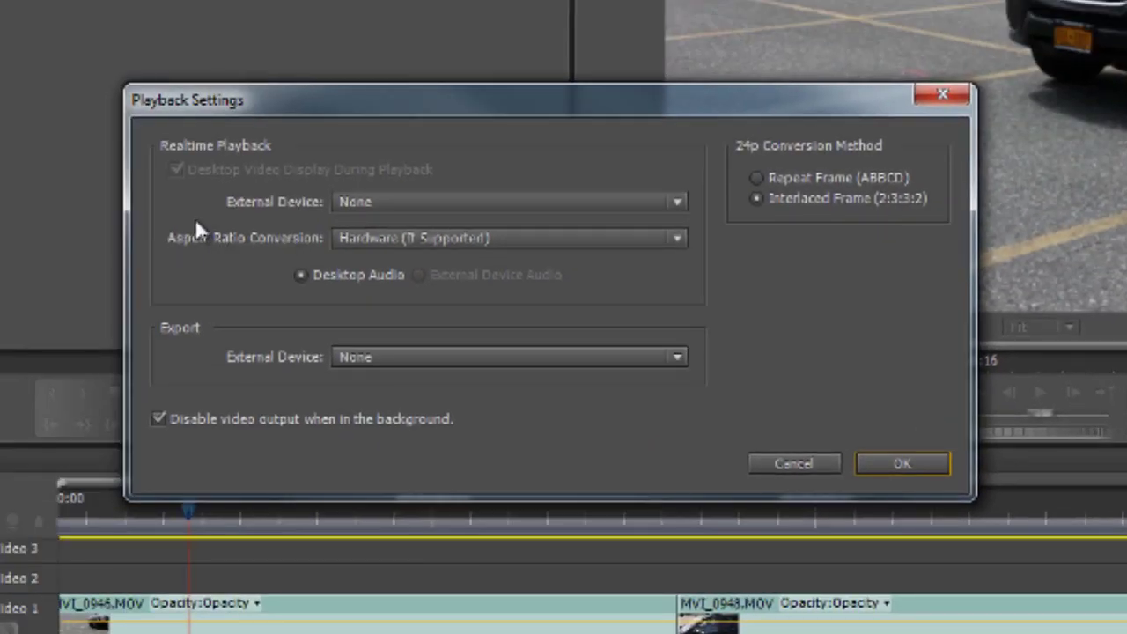
pyautogui.click(388, 201)
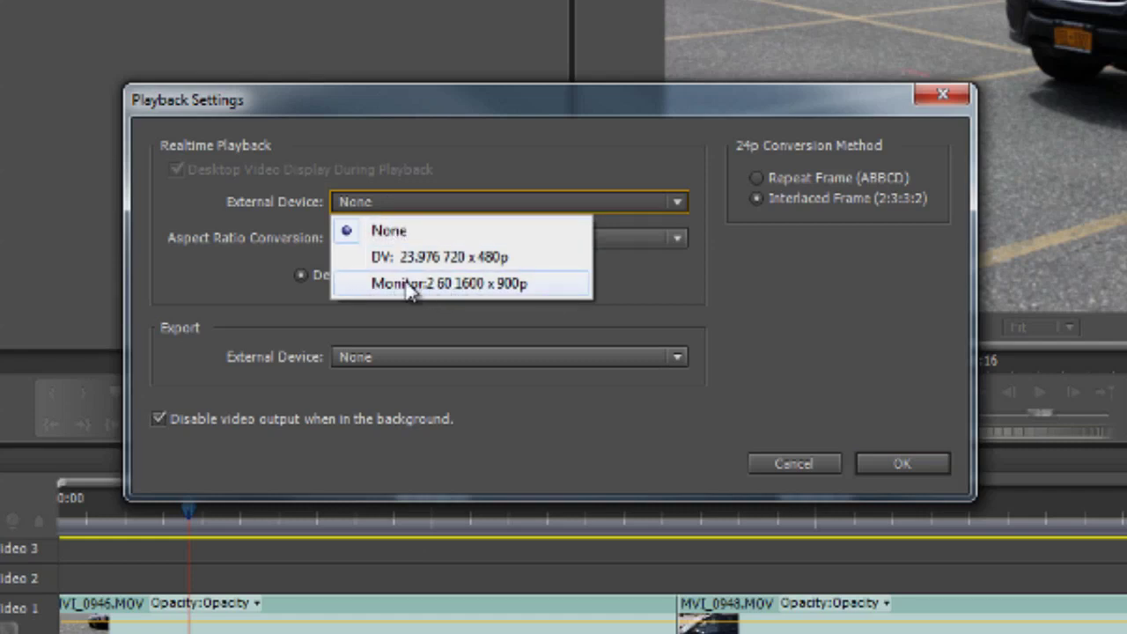
pyautogui.click(453, 285)
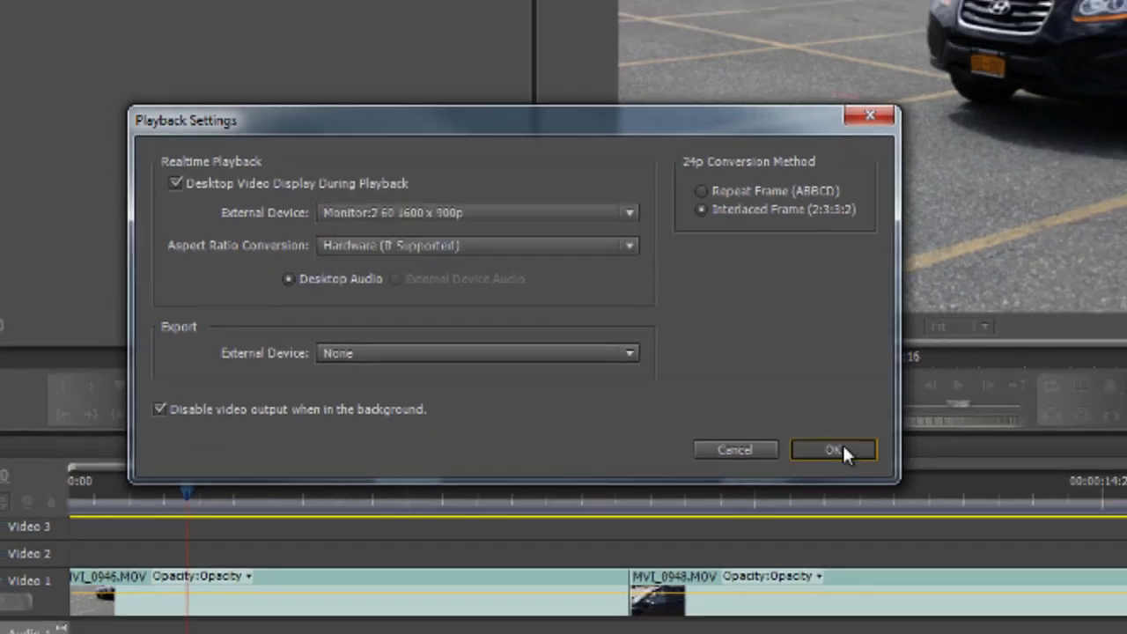
pyautogui.click(907, 462)
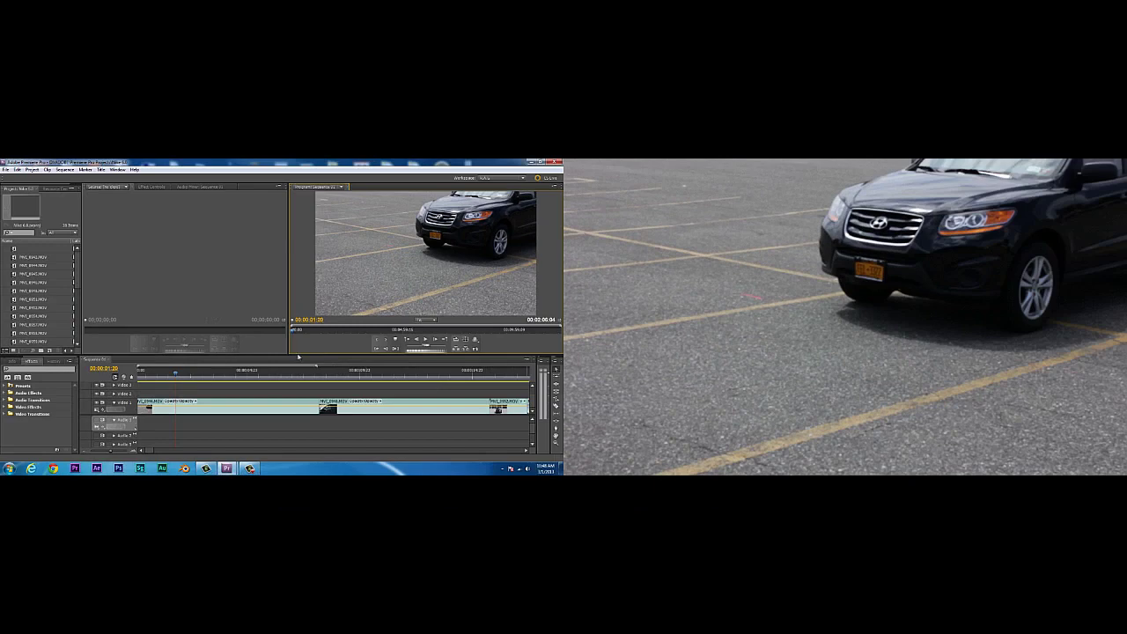
# - Scrub the older version's sequence with the timeline normal and maximized to check the second-monitor output
pyautogui.moveTo(258, 375); pyautogui.dragTo(305, 377)
pyautogui.click(238, 374)
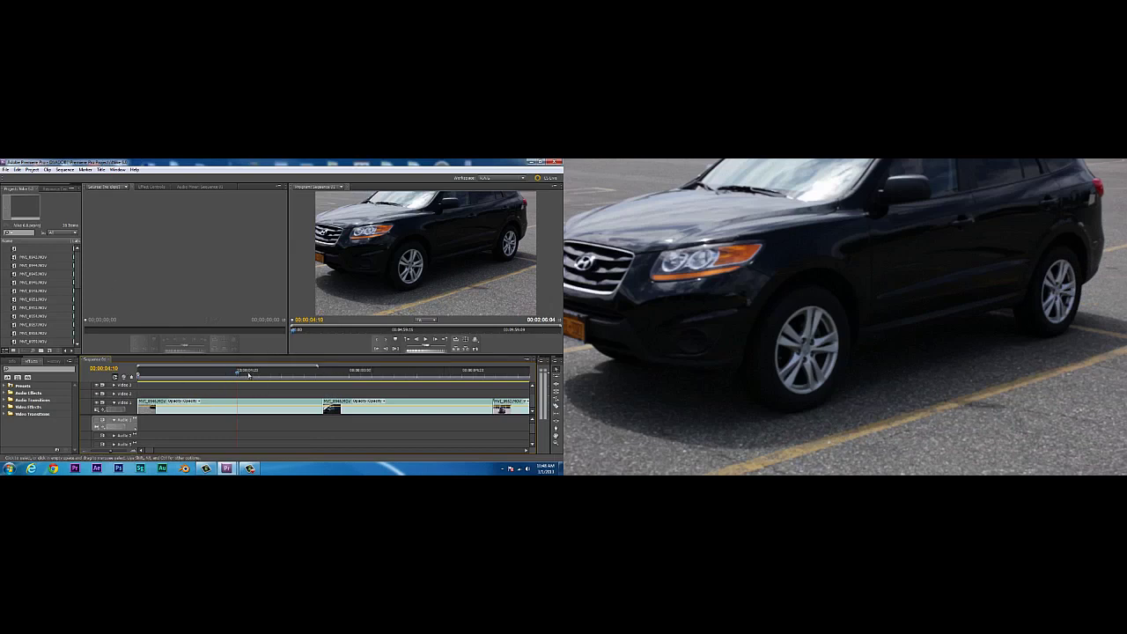
pyautogui.press('`')
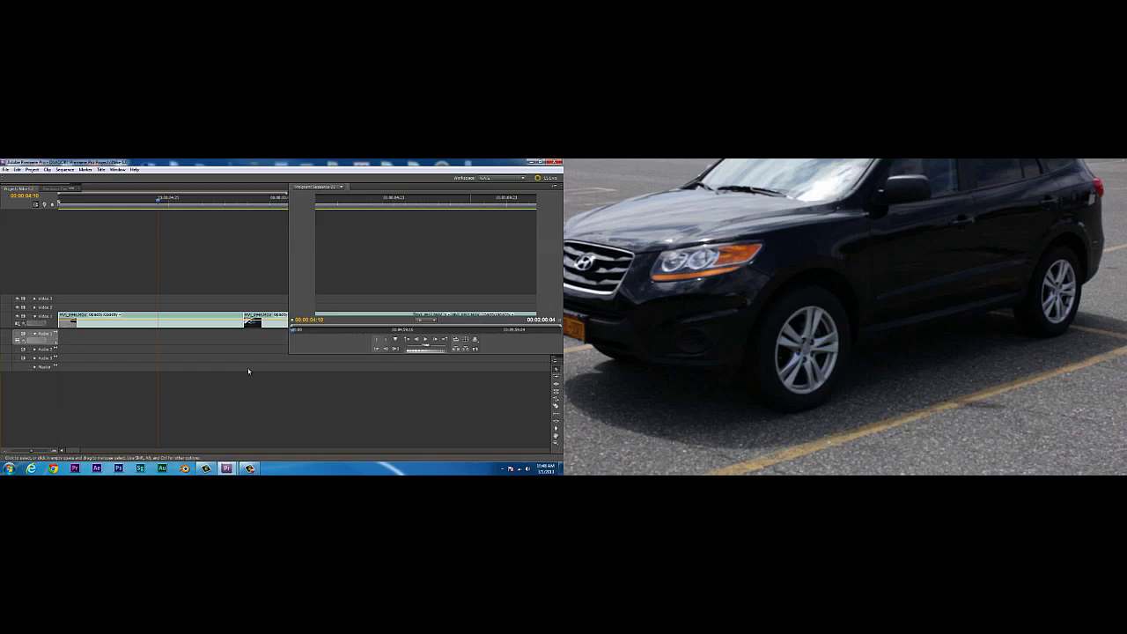
pyautogui.moveTo(187, 206); pyautogui.dragTo(245, 209)
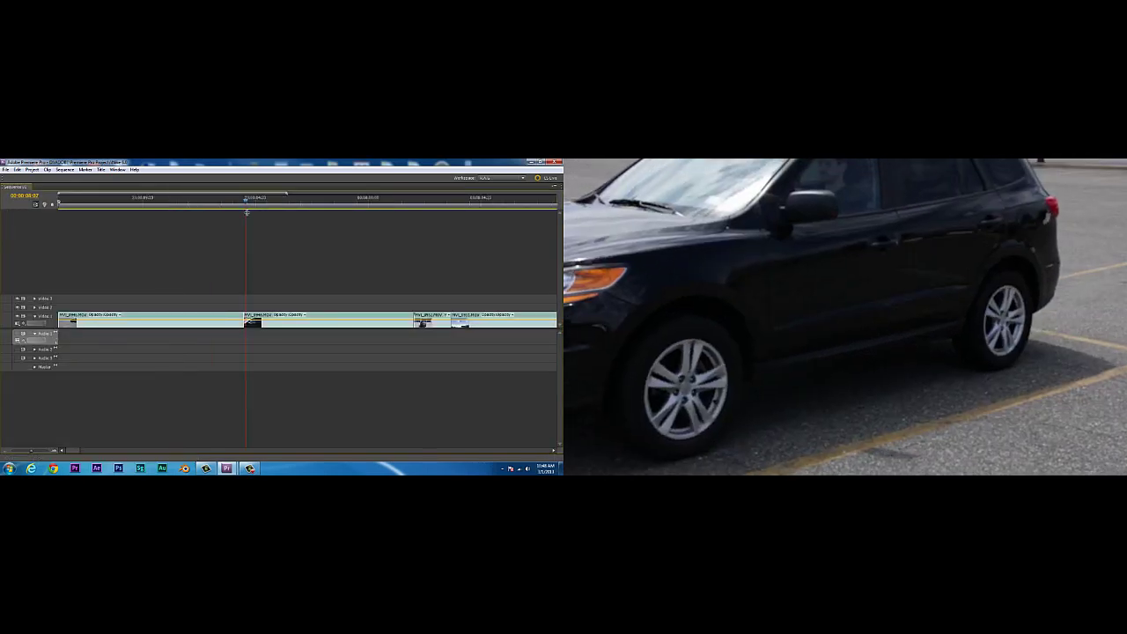
pyautogui.press('`')
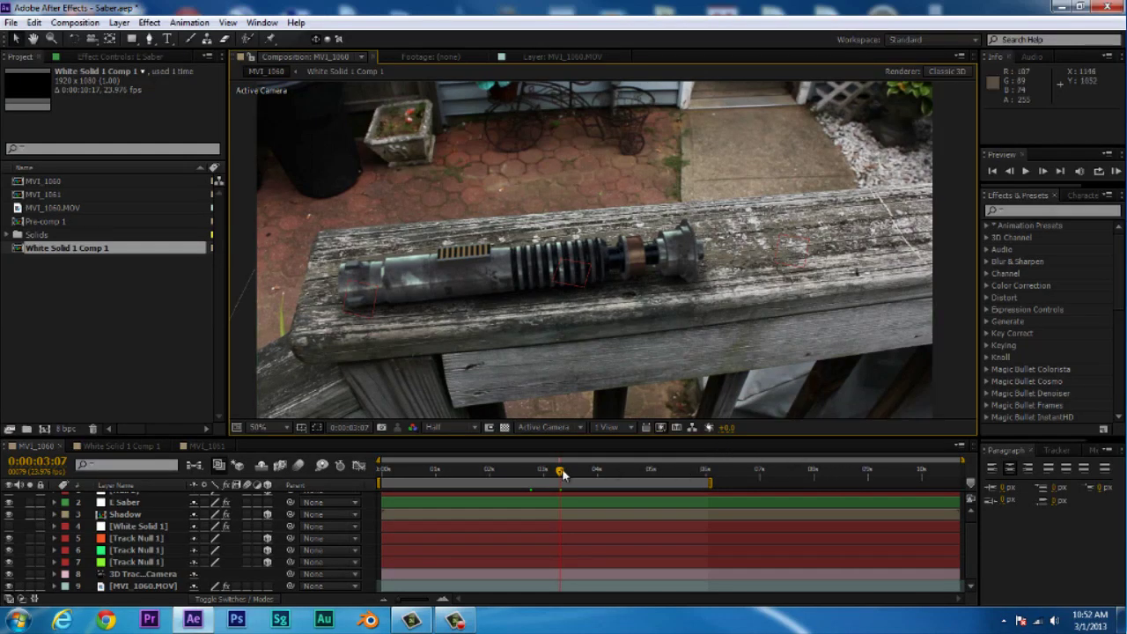
# - In After Effects, move the MVI_1060 composition's current time to 0:00:01:08 and enlarge the composition viewer above the timeline
pyautogui.moveTo(560, 471); pyautogui.dragTo(528, 470)
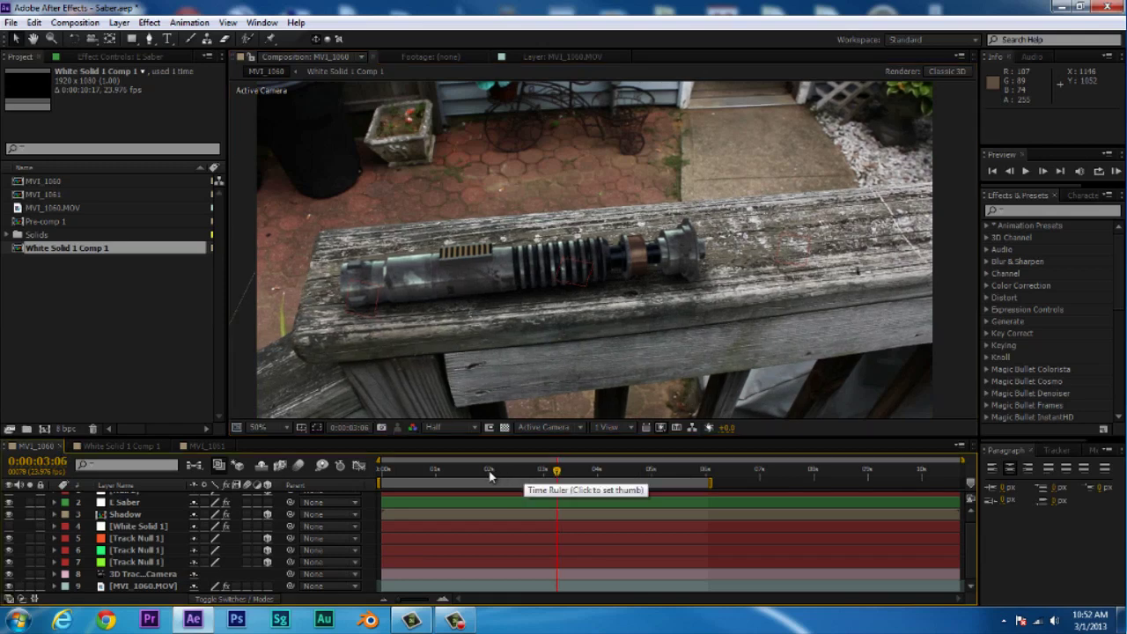
pyautogui.click(453, 470)
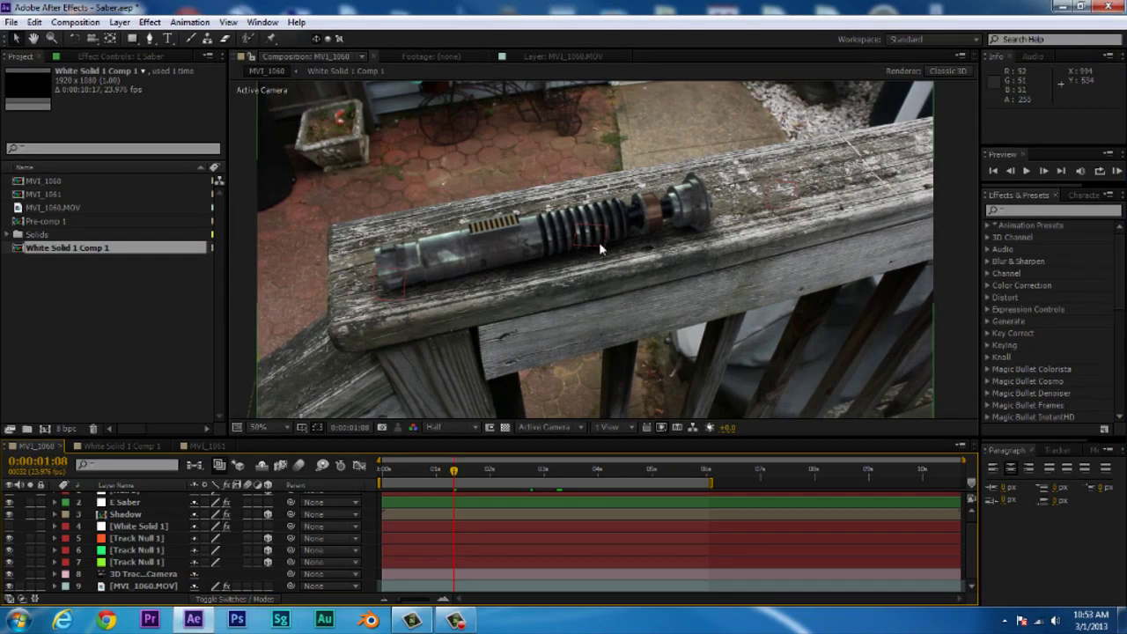
pyautogui.moveTo(628, 437); pyautogui.dragTo(632, 409)
pyautogui.moveTo(641, 288); pyautogui.dragTo(640, 290)
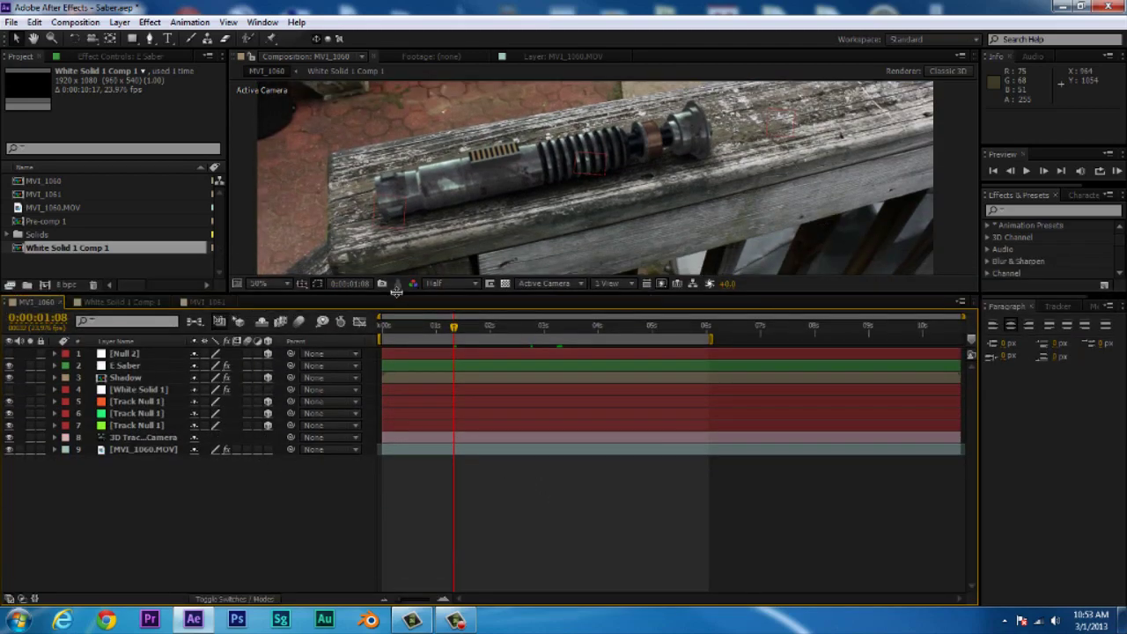
pyautogui.moveTo(397, 293); pyautogui.dragTo(401, 492)
pyautogui.moveTo(445, 389)
pyautogui.mouseDown()
pyautogui.moveTo(578, 277)
pyautogui.moveTo(432, 408)
pyautogui.moveTo(202, 391)
pyautogui.moveTo(474, 338)
pyautogui.moveTo(465, 388)
pyautogui.mouseUp()
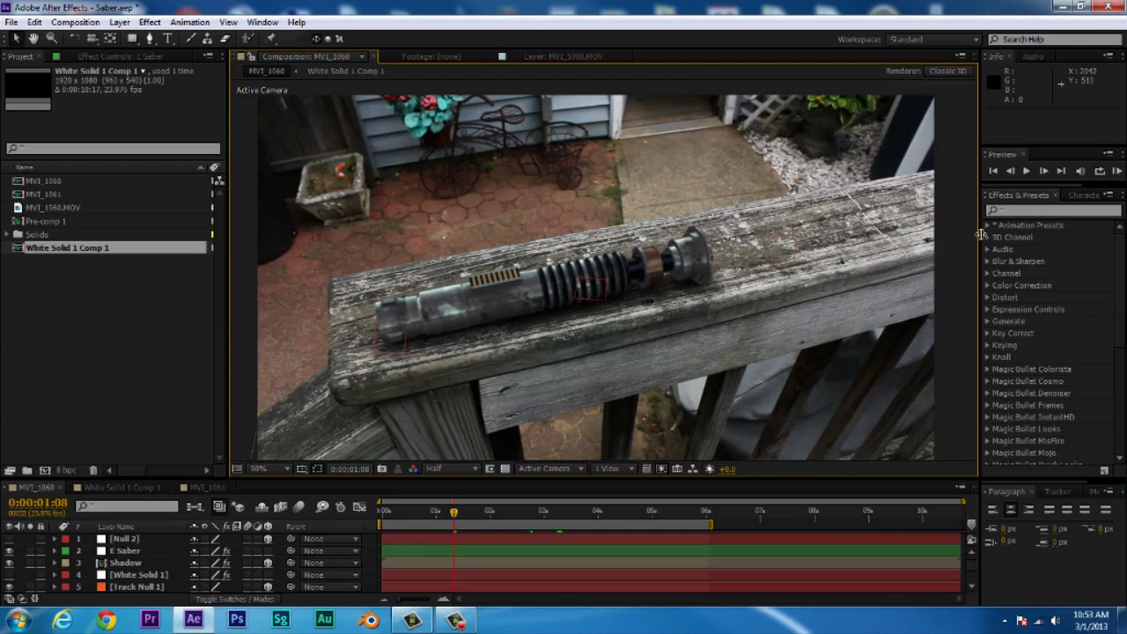
pyautogui.moveTo(980, 234)
pyautogui.mouseDown()
pyautogui.moveTo(848, 233)
pyautogui.moveTo(984, 254)
pyautogui.mouseUp()
# - Save the current panel layout as a new workspace named "test"
pyautogui.click(914, 39)
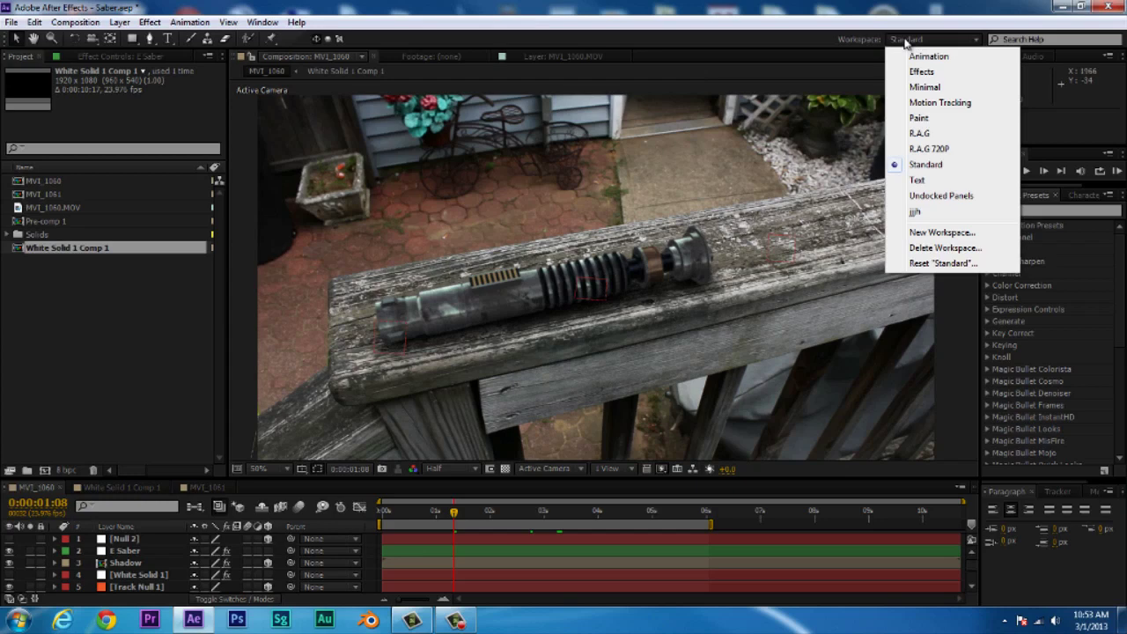
pyautogui.click(930, 235)
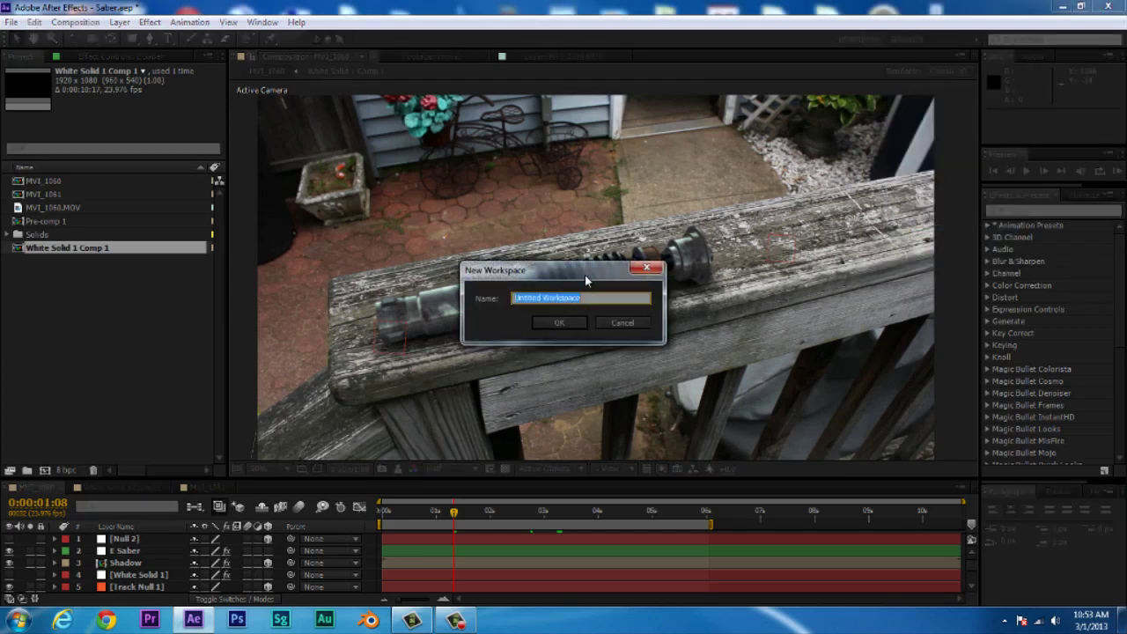
pyautogui.write('test')
pyautogui.press('Return')
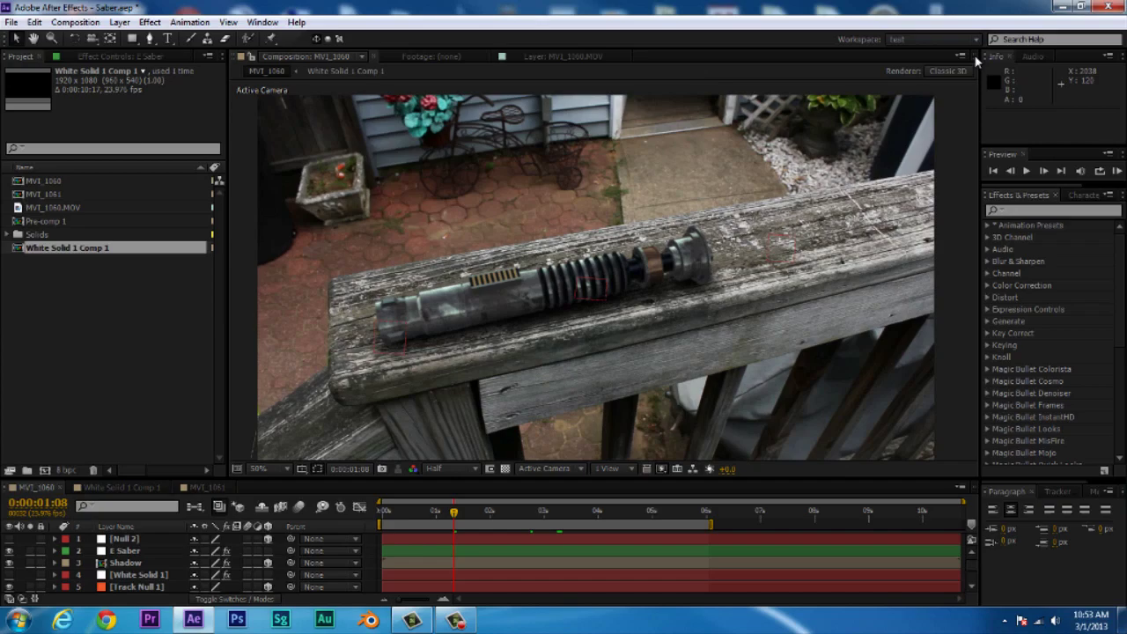
# - Undock the composition panel onto the second monitor and resize its floating window to fill that screen
pyautogui.moveTo(976, 57); pyautogui.dragTo(1001, 189)
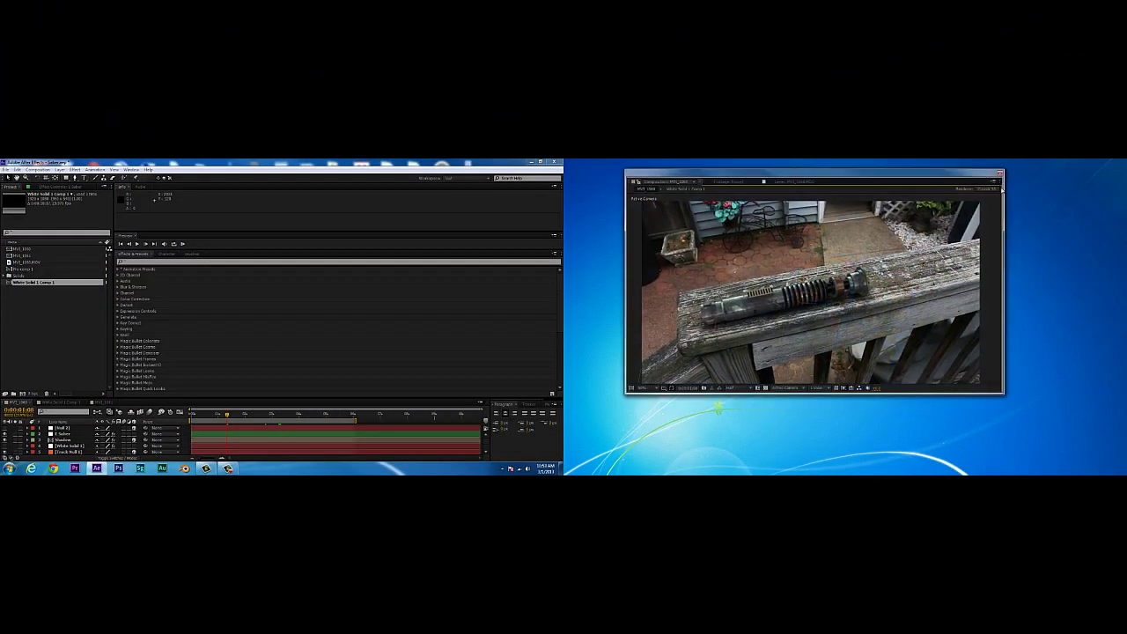
pyautogui.moveTo(1002, 393); pyautogui.dragTo(1123, 473)
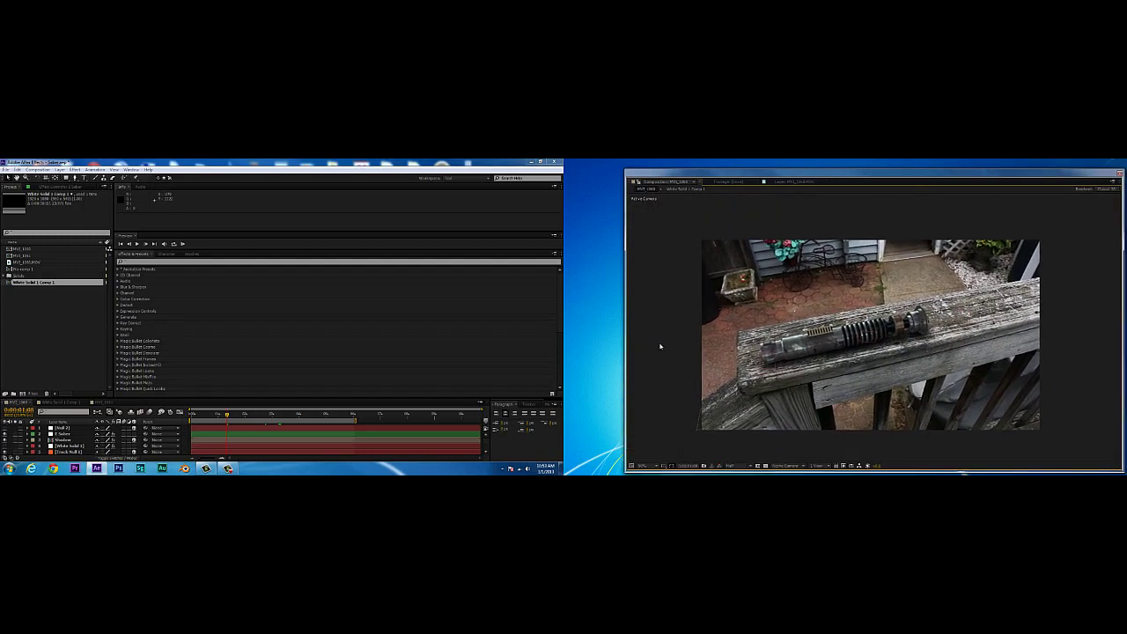
pyautogui.moveTo(669, 174); pyautogui.dragTo(611, 165)
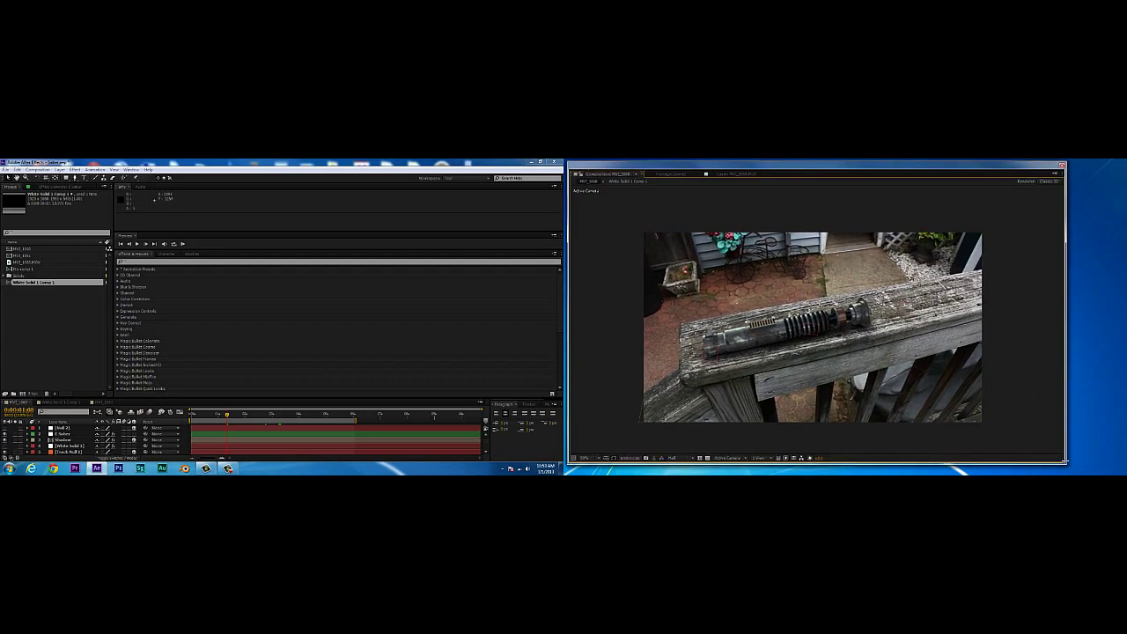
pyautogui.moveTo(1079, 467); pyautogui.dragTo(1126, 475)
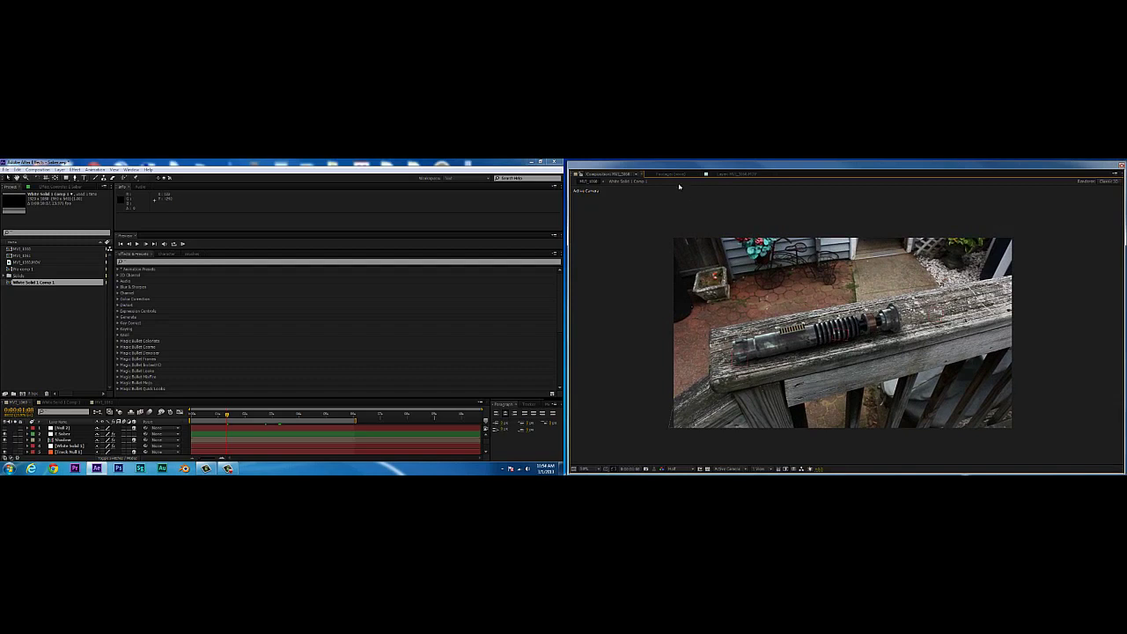
# - Align the floating composition window's edges with the second monitor and magnify the lightsaber hilt in the viewer
pyautogui.moveTo(567, 176); pyautogui.dragTo(564, 174)
pyautogui.moveTo(662, 167); pyautogui.dragTo(661, 166)
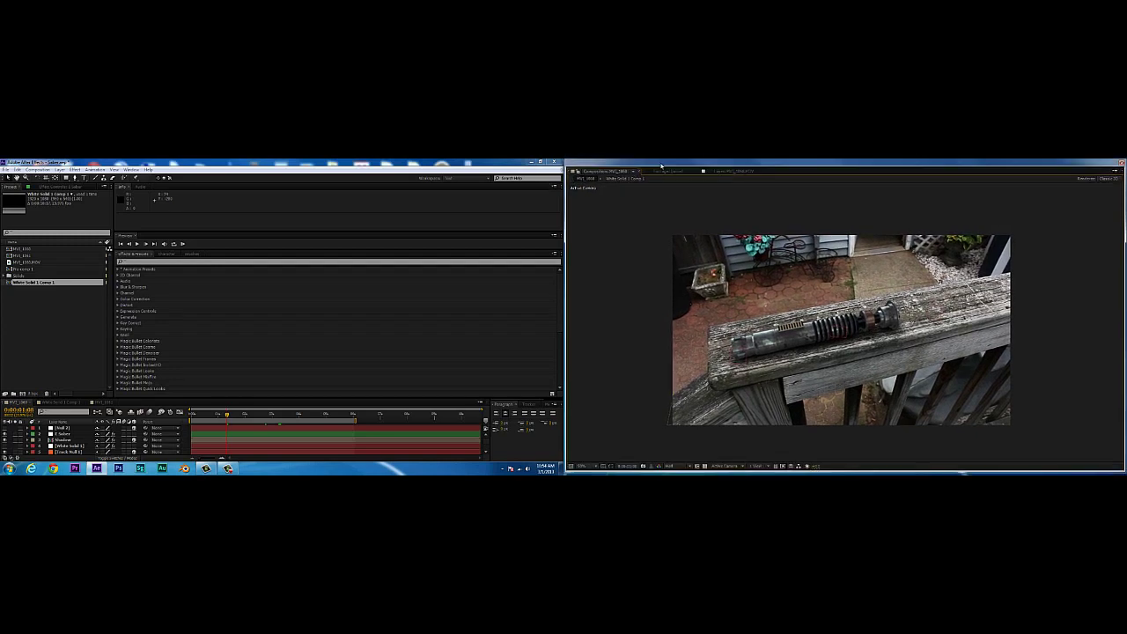
pyautogui.moveTo(738, 472); pyautogui.dragTo(738, 473)
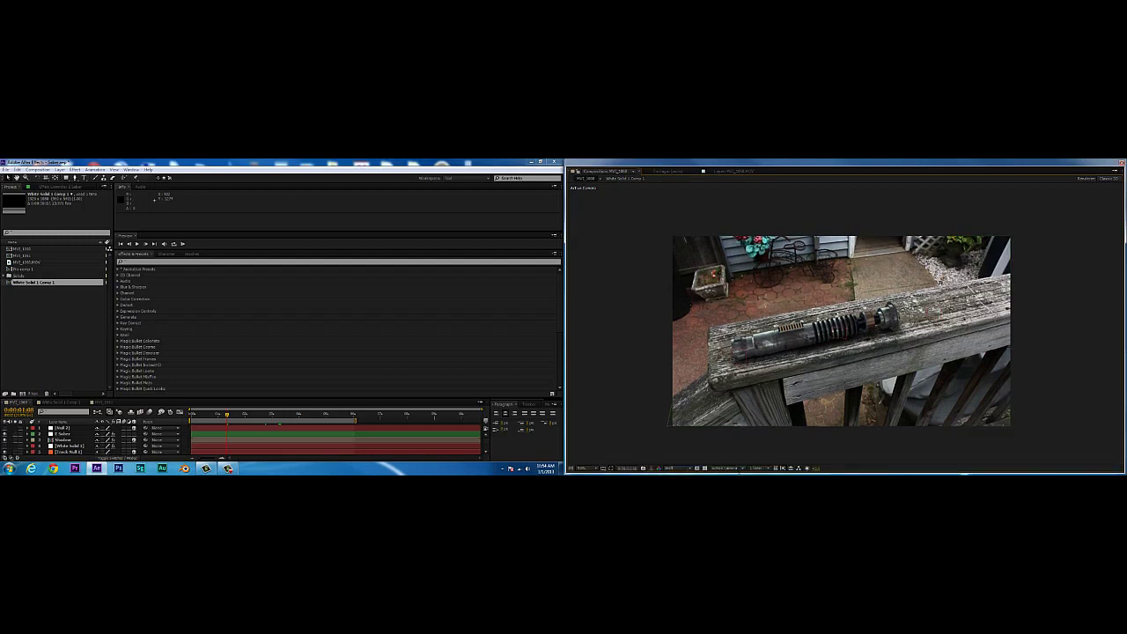
pyautogui.scroll(1, 801, 343)
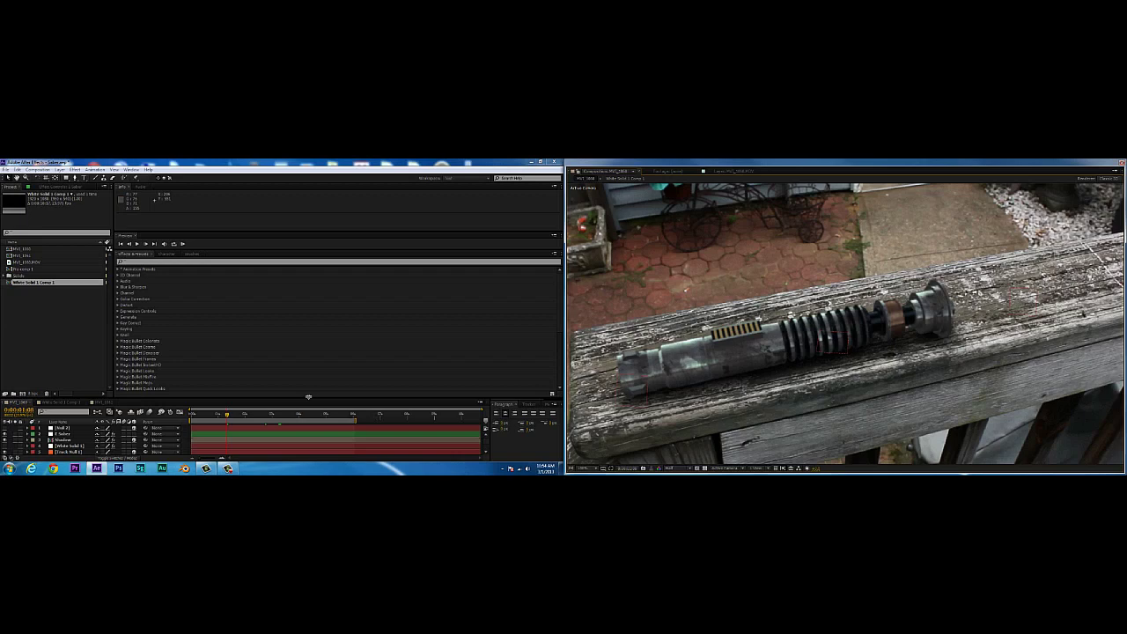
# - Make the timeline panel tall enough to show all layers and move the current time close to the composition's start
pyautogui.moveTo(308, 398); pyautogui.dragTo(304, 286)
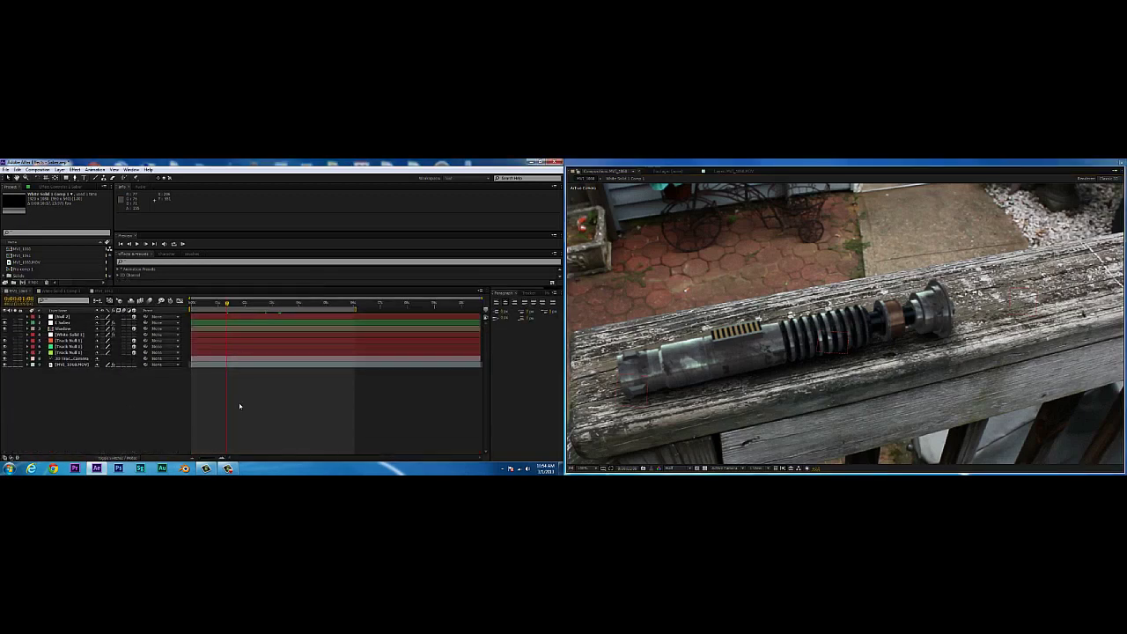
pyautogui.click(192, 303)
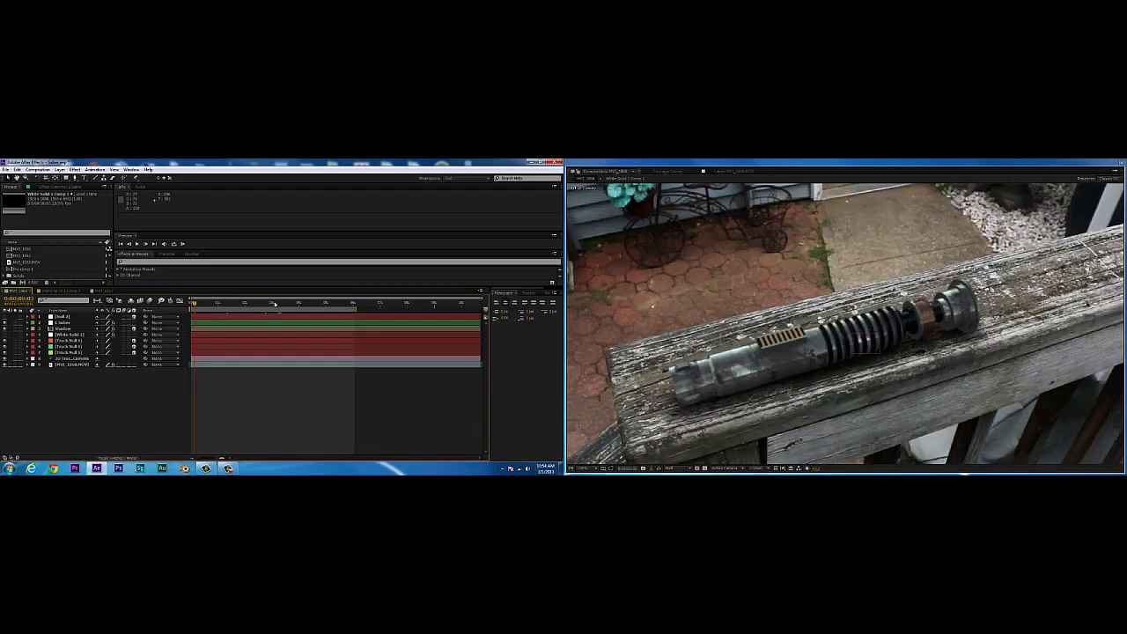
pyautogui.moveTo(297, 286); pyautogui.dragTo(287, 323)
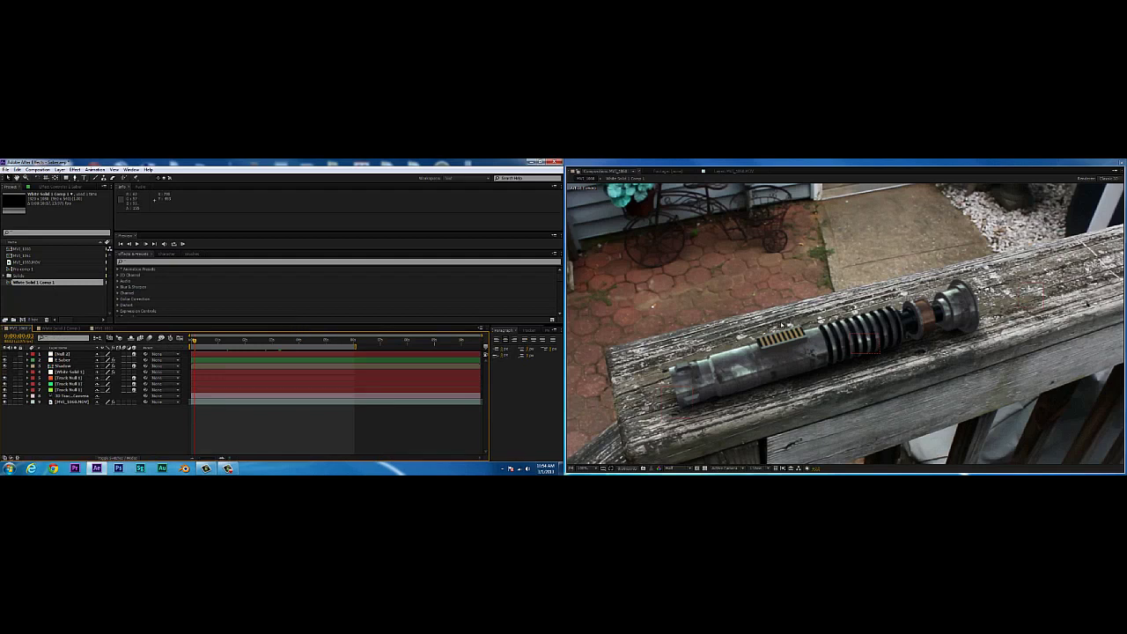
# - Dock the Effects & Presets panel group beside the composition viewer on the second monitor and widen it
pyautogui.scroll(-1, 800, 323)
pyautogui.moveTo(859, 322); pyautogui.dragTo(798, 309)
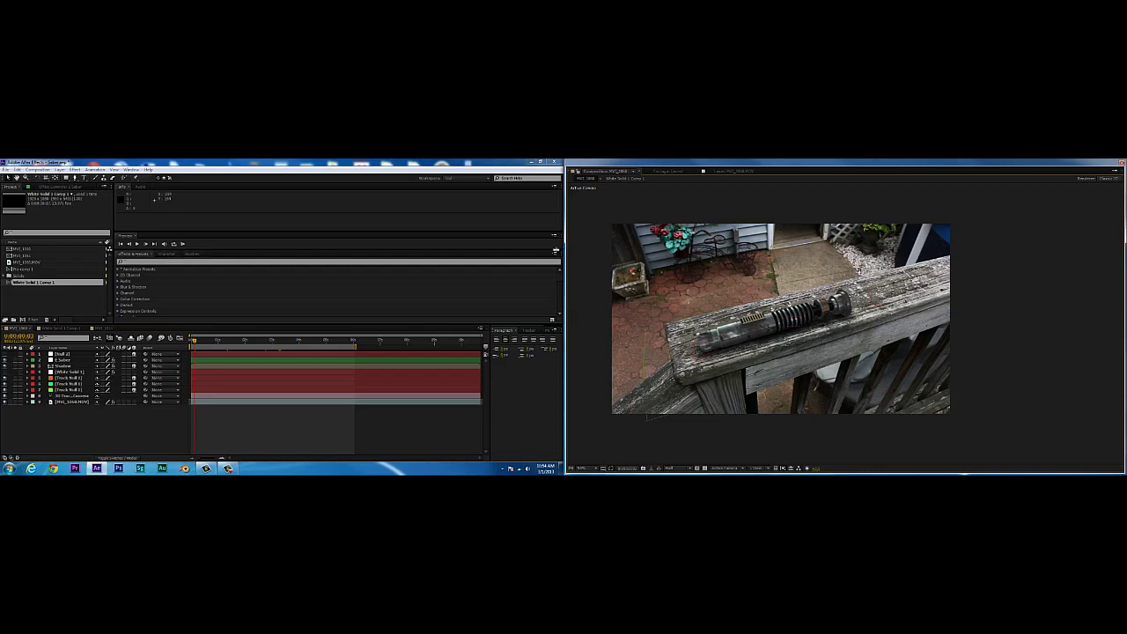
pyautogui.moveTo(561, 256); pyautogui.dragTo(1119, 262)
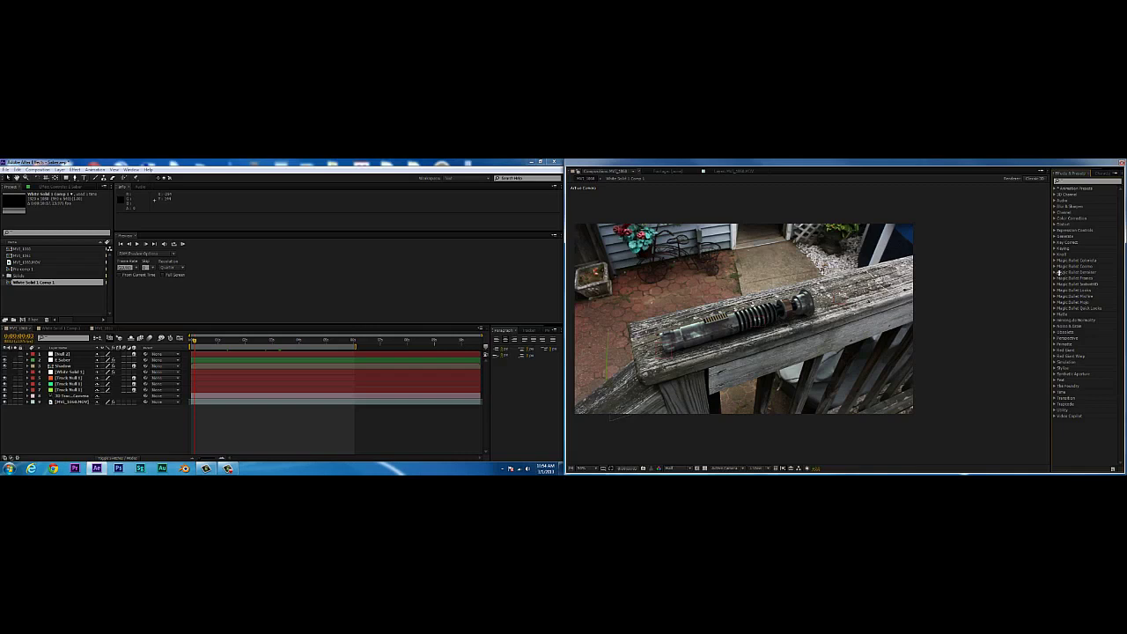
pyautogui.moveTo(1051, 273); pyautogui.dragTo(978, 282)
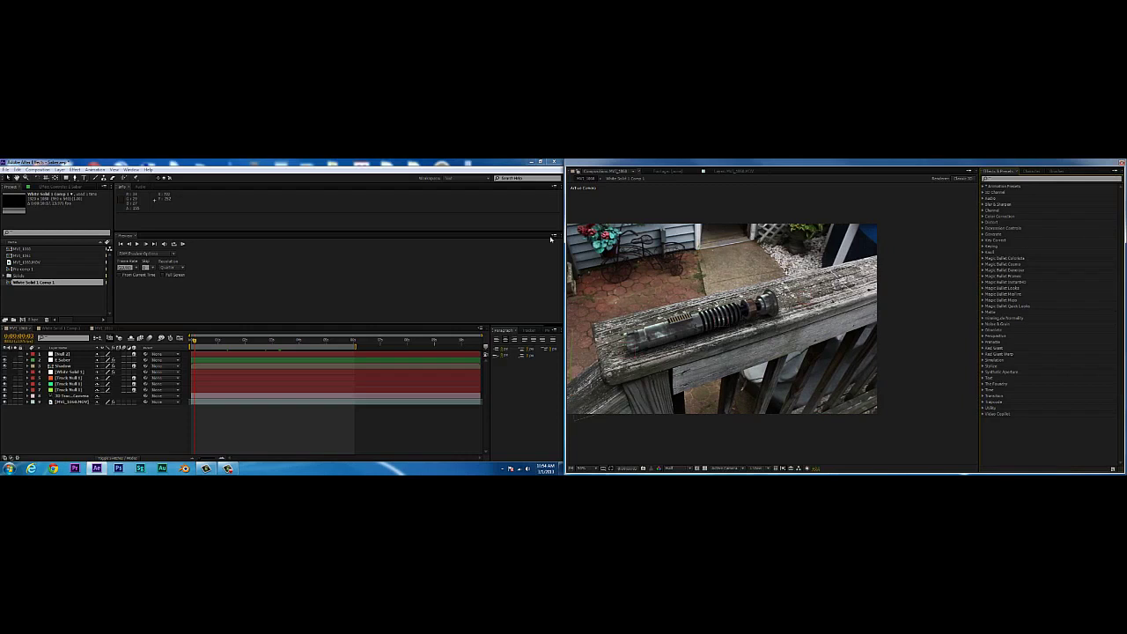
# - Dock the Preview panel beside Effects & Presets on the second monitor and narrow both to give the composition viewer more room
pyautogui.moveTo(560, 236); pyautogui.dragTo(1111, 184)
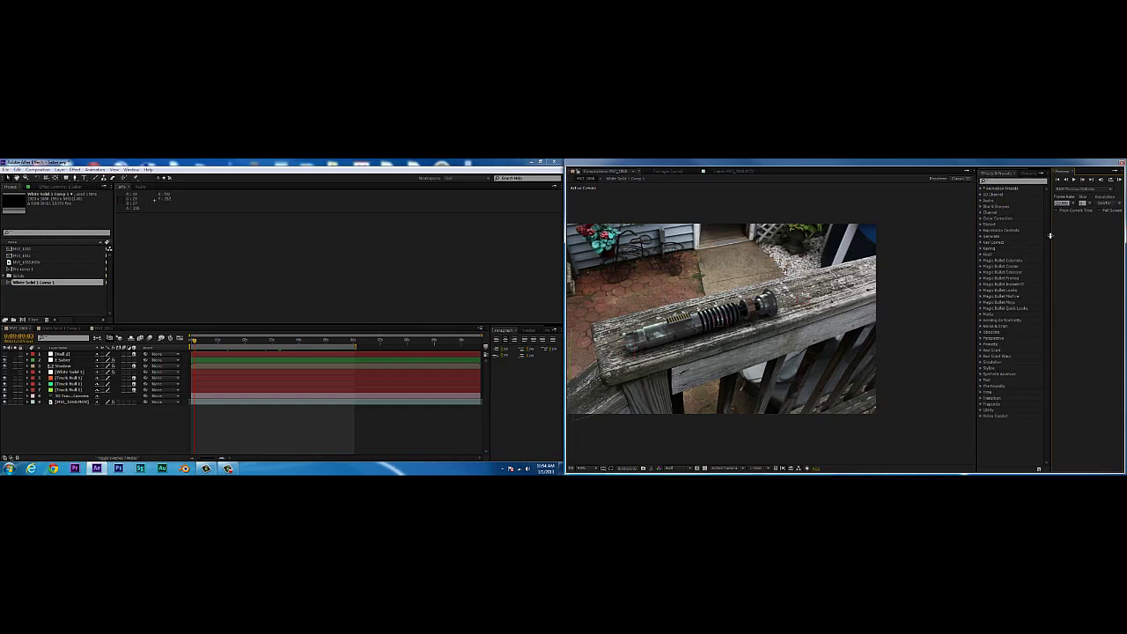
pyautogui.moveTo(1065, 236); pyautogui.dragTo(1120, 236)
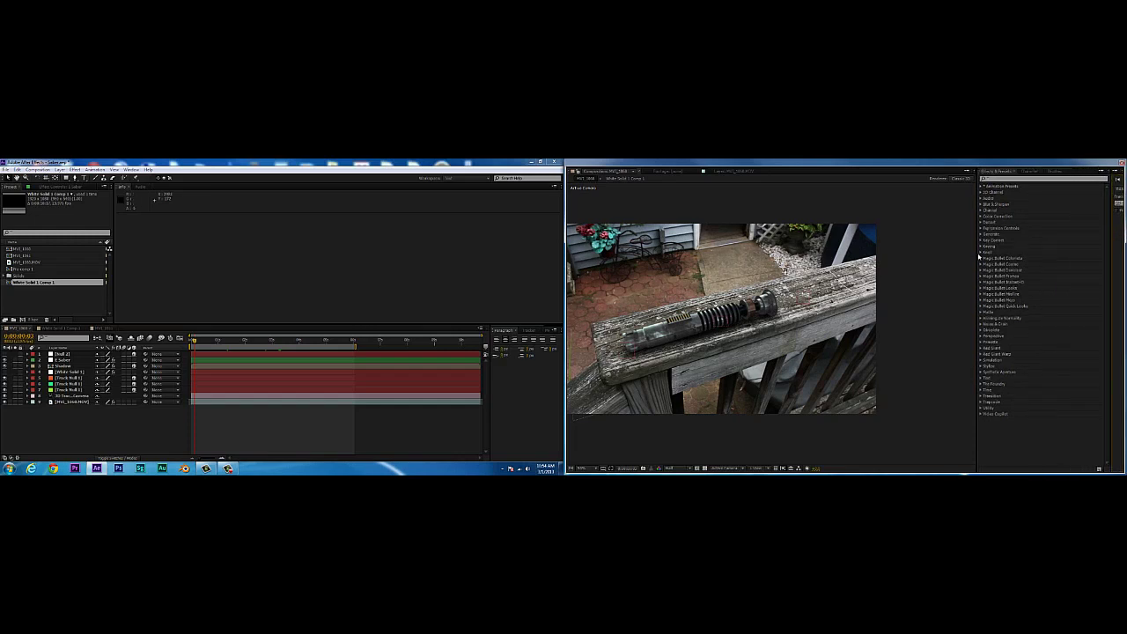
pyautogui.moveTo(976, 254); pyautogui.dragTo(1050, 254)
pyautogui.moveTo(737, 282); pyautogui.dragTo(811, 275)
pyautogui.scroll(1, 815, 274)
pyautogui.moveTo(652, 243); pyautogui.dragTo(801, 252)
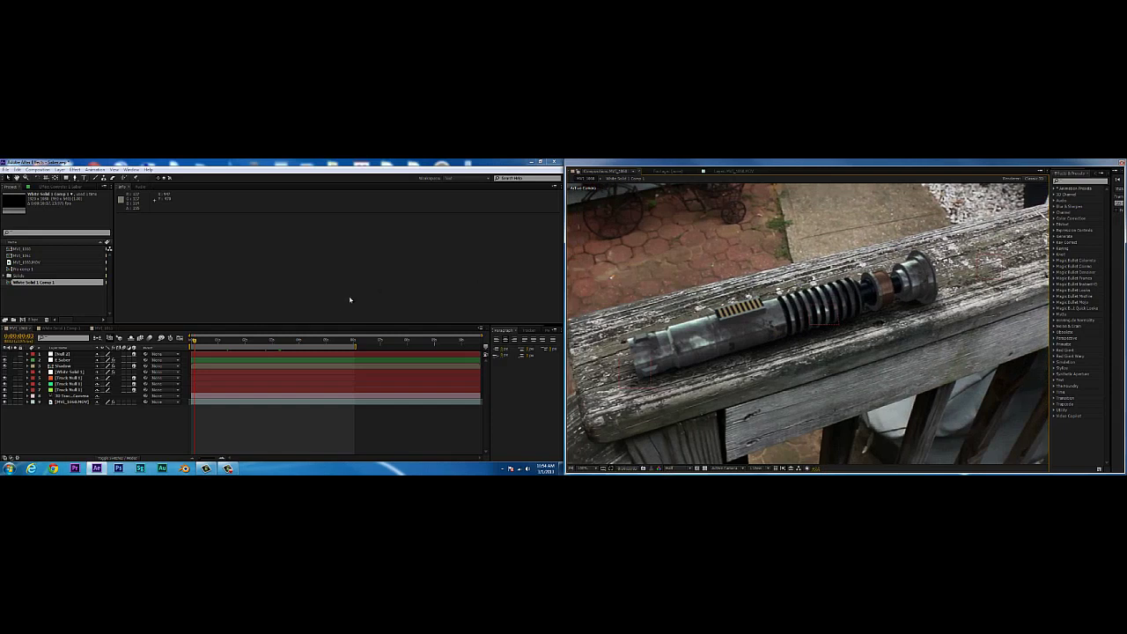
# - Make the timeline panel slightly taller and scrub the composition to about 4 seconds, centering the hilt in the second-monitor viewer
pyautogui.moveTo(331, 323); pyautogui.dragTo(337, 255)
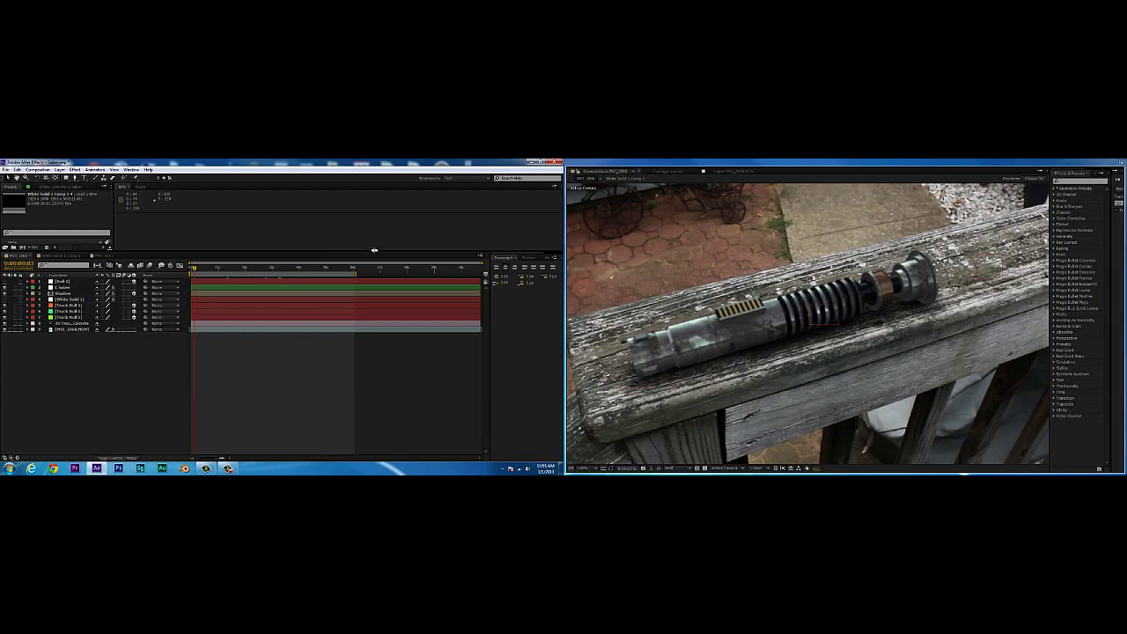
pyautogui.moveTo(375, 250); pyautogui.dragTo(374, 301)
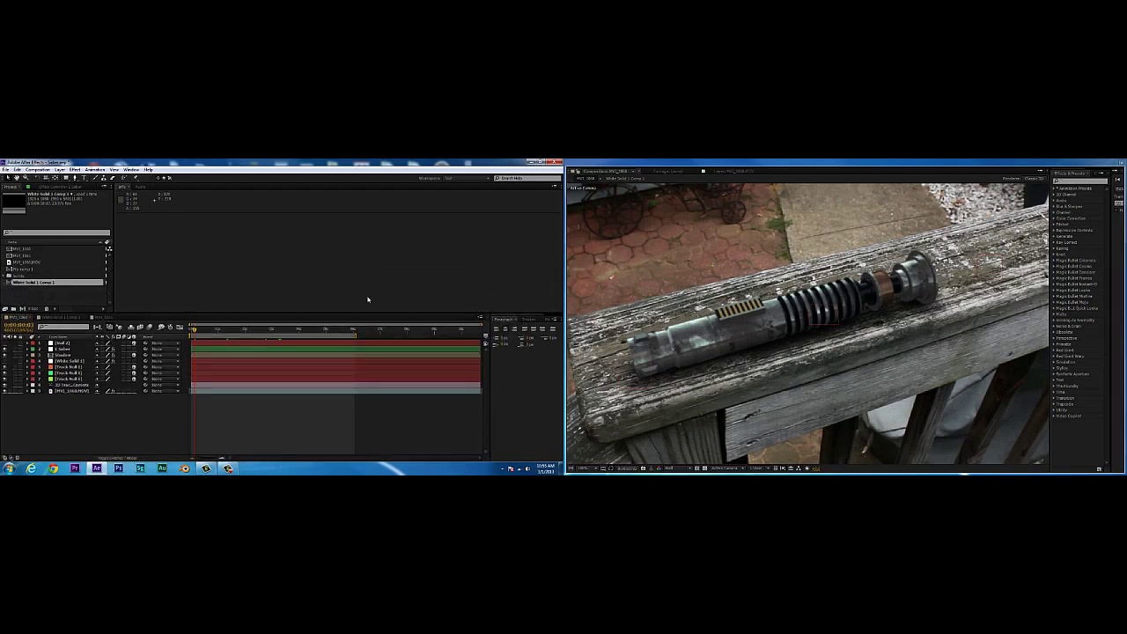
pyautogui.moveTo(198, 330); pyautogui.dragTo(218, 330)
pyautogui.moveTo(288, 336)
pyautogui.mouseDown()
pyautogui.moveTo(318, 336)
pyautogui.moveTo(274, 335)
pyautogui.mouseUp()
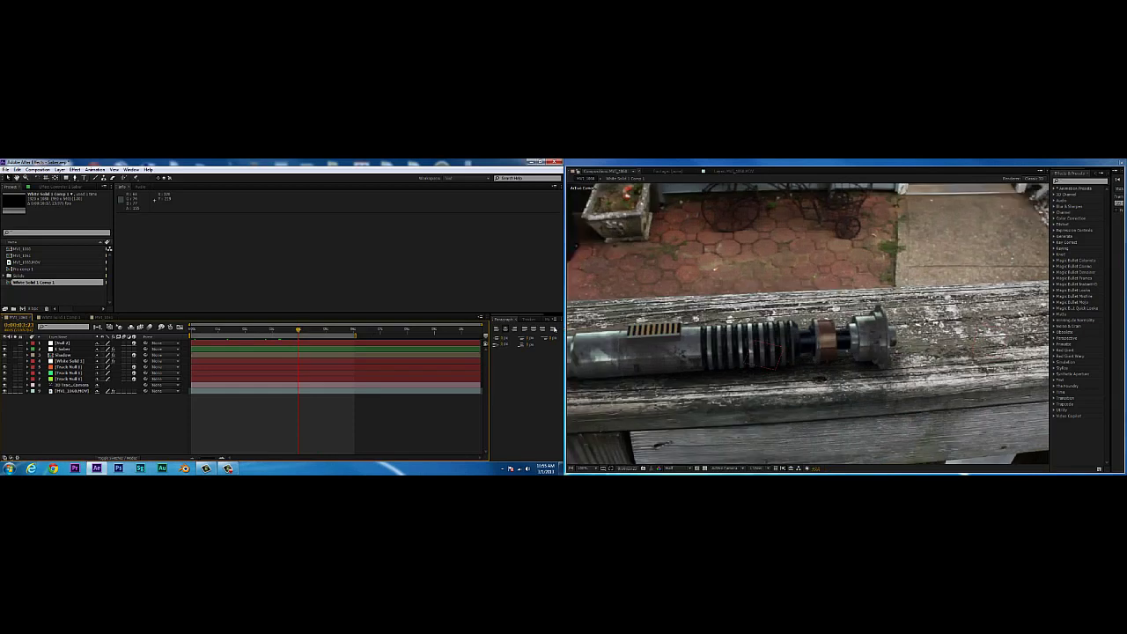
pyautogui.moveTo(743, 348); pyautogui.dragTo(756, 345)
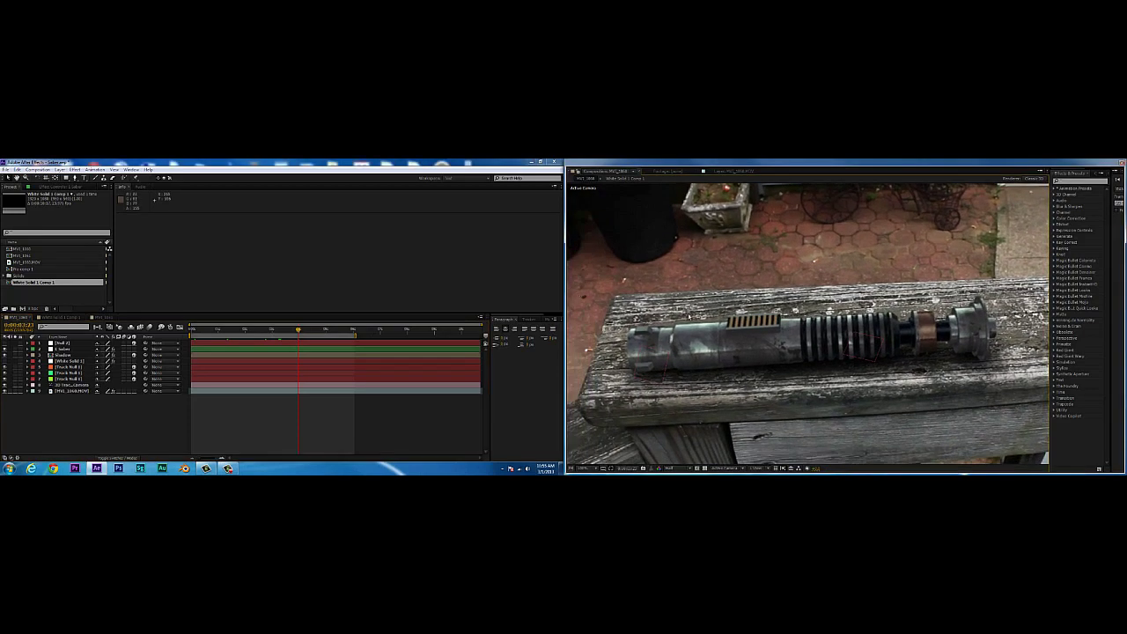